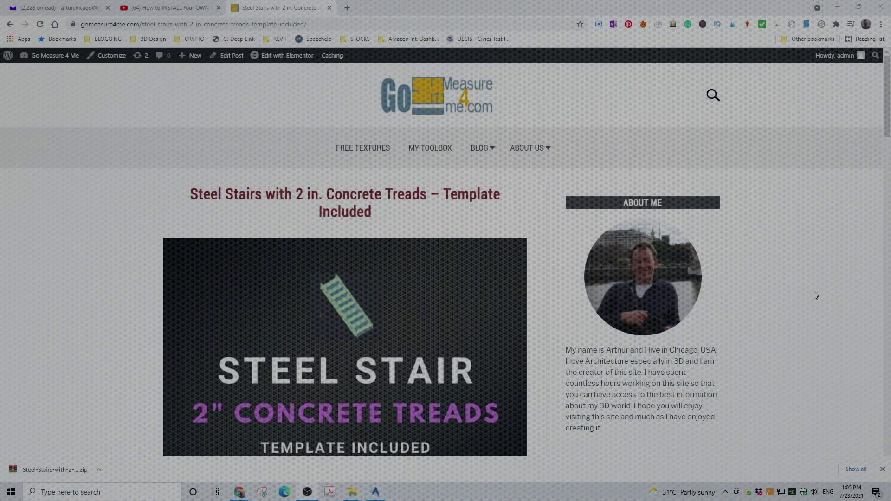
# - Download the Steel-Stairs-with-2-in-Concrete-Treads template zip from the post's Download The Template link
pyautogui.scroll(-8, 333, 162)
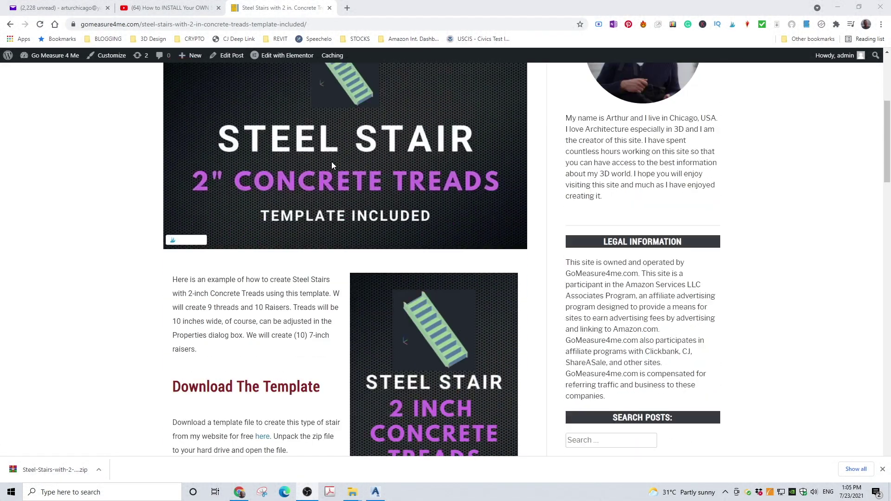
pyautogui.scroll(-2, 329, 171)
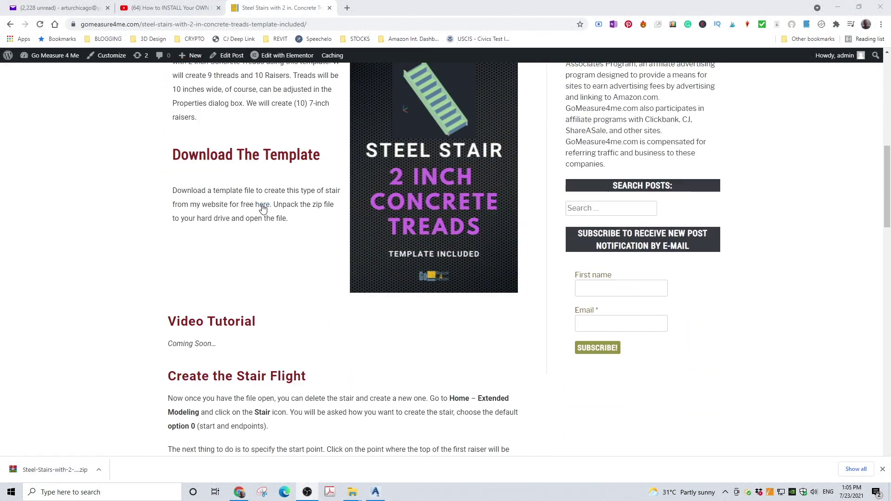
pyautogui.click(262, 209)
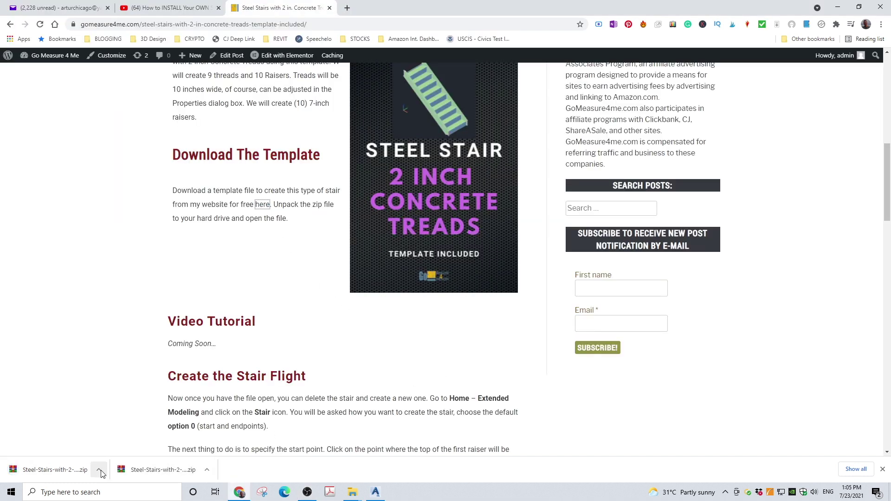
# - Show the downloaded template zip in the Downloads folder and use Extract Here to unpack it there
pyautogui.click(99, 470)
pyautogui.click(115, 443)
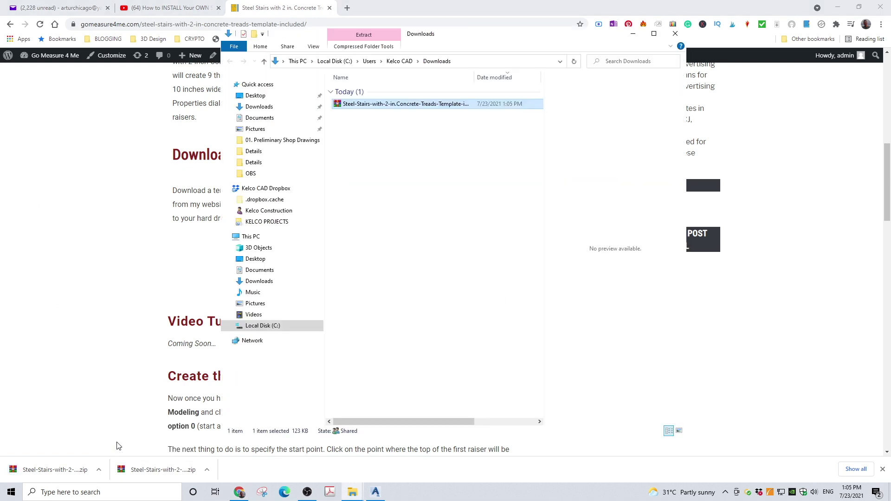
pyautogui.rightClick(365, 106)
pyautogui.click(411, 144)
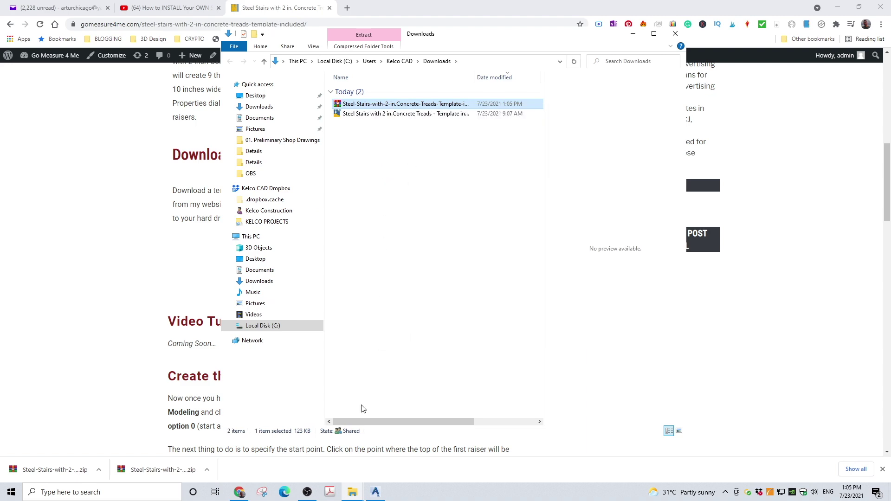
pyautogui.click(376, 492)
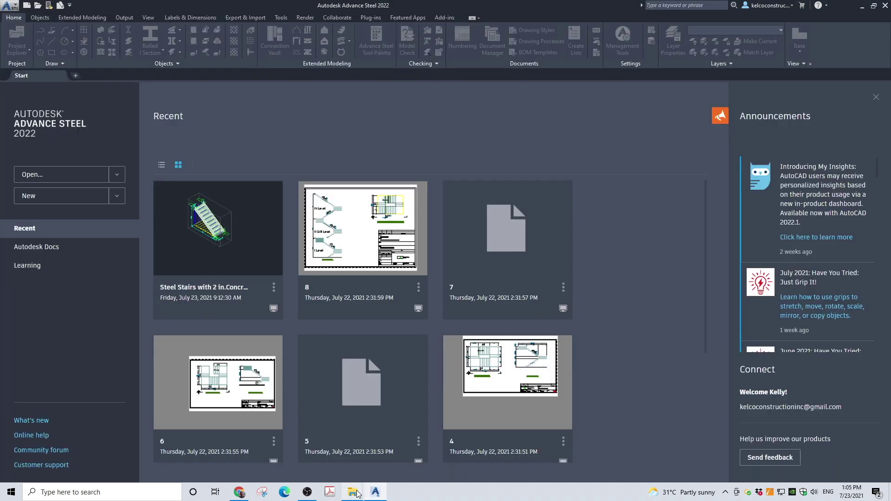
# - Drag the extracted stair template DWG from the Downloads folder into Advance Steel to open it
pyautogui.click(356, 496)
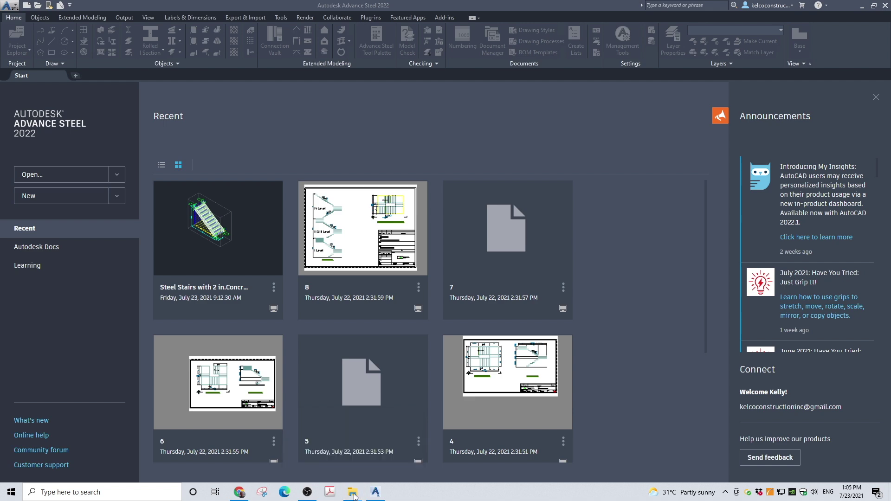
pyautogui.click(354, 496)
pyautogui.click(387, 423)
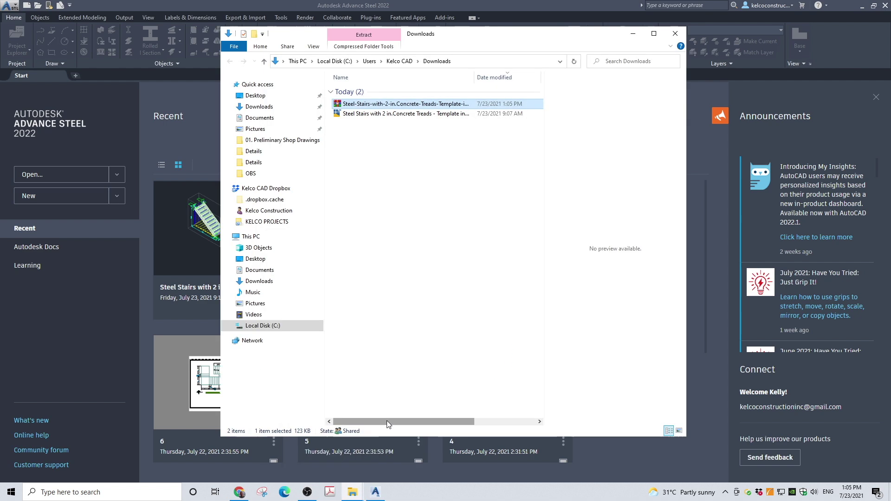
pyautogui.moveTo(442, 39); pyautogui.dragTo(312, 31)
pyautogui.click(253, 106)
pyautogui.moveTo(253, 106)
pyautogui.mouseDown()
pyautogui.moveTo(260, 93)
pyautogui.moveTo(626, 227)
pyautogui.mouseUp()
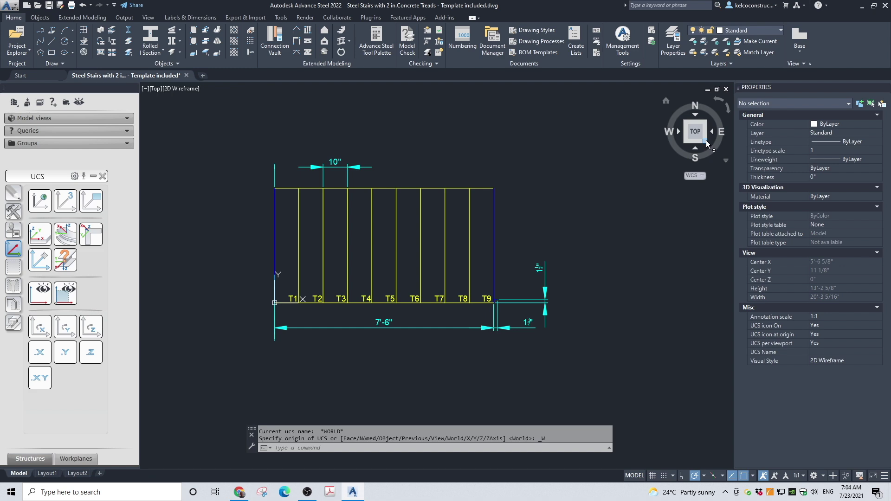
pyautogui.click(706, 141)
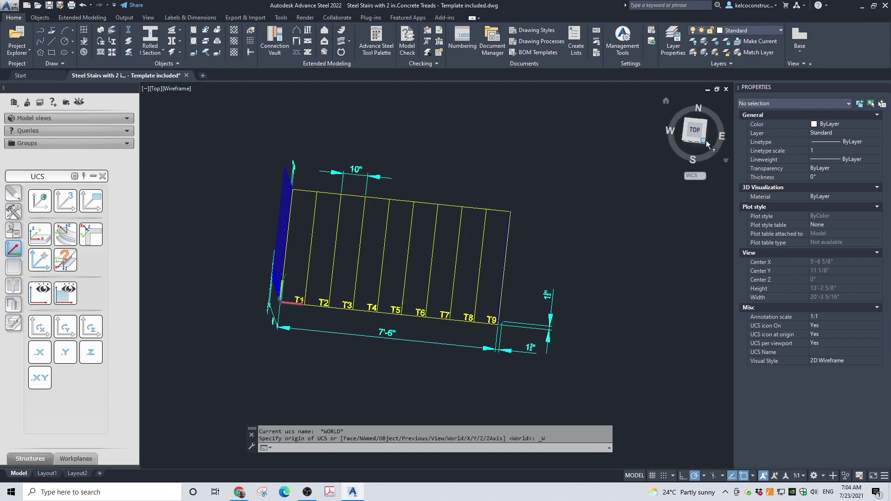
# - Start a Straight Stair using the start/end point method and place its first point at R1's bottom corner
pyautogui.click(343, 31)
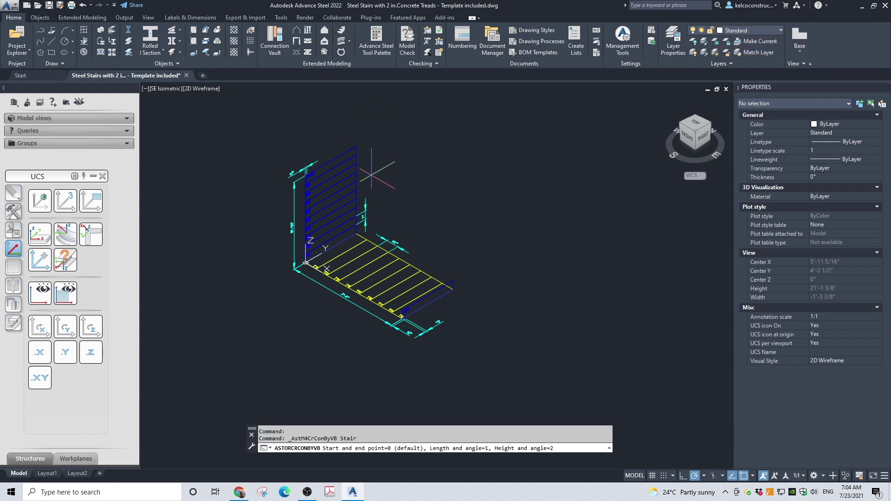
pyautogui.scroll(8, 408, 316)
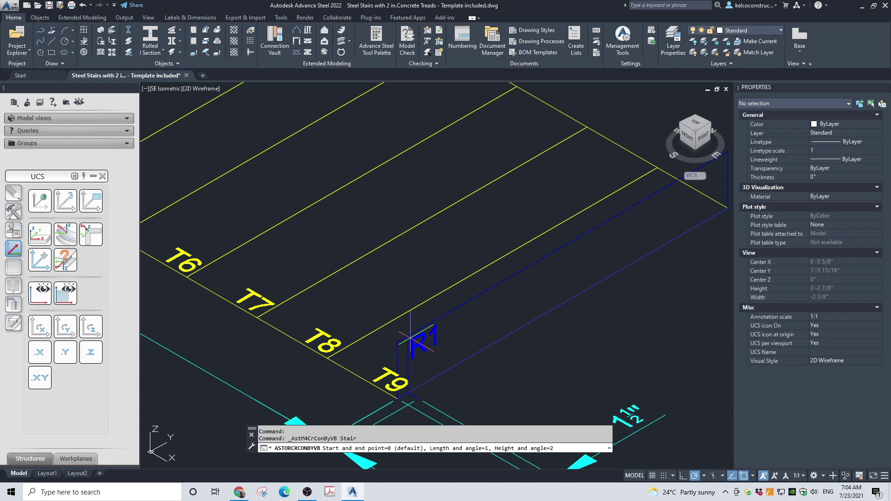
pyautogui.press('Return')
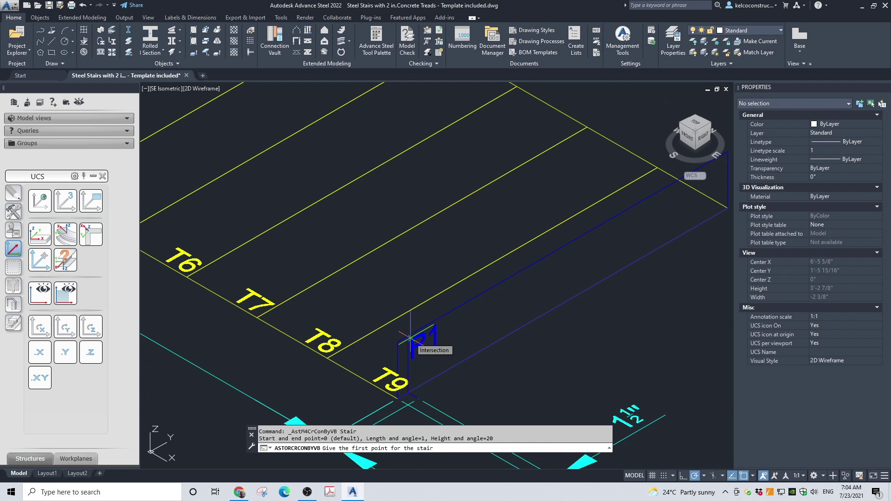
pyautogui.scroll(3, 400, 341)
pyautogui.scroll(4, 436, 340)
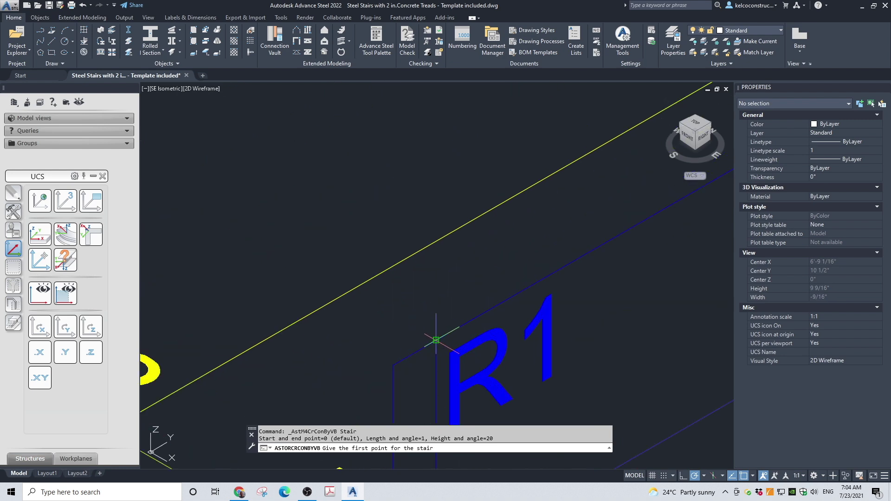
pyautogui.click(436, 340)
# - Set the stair's end point at the top of riser R10 and accept right alignment
pyautogui.scroll(-6, 441, 338)
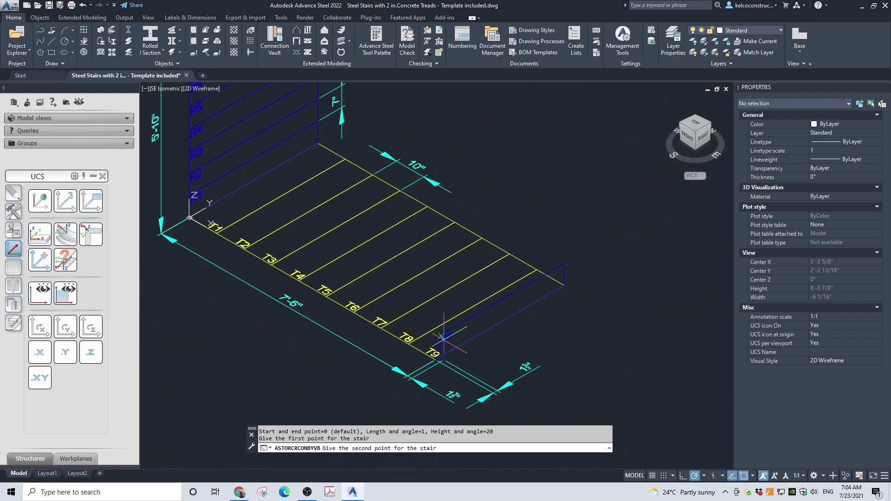
pyautogui.scroll(-3, 443, 339)
pyautogui.scroll(8, 262, 110)
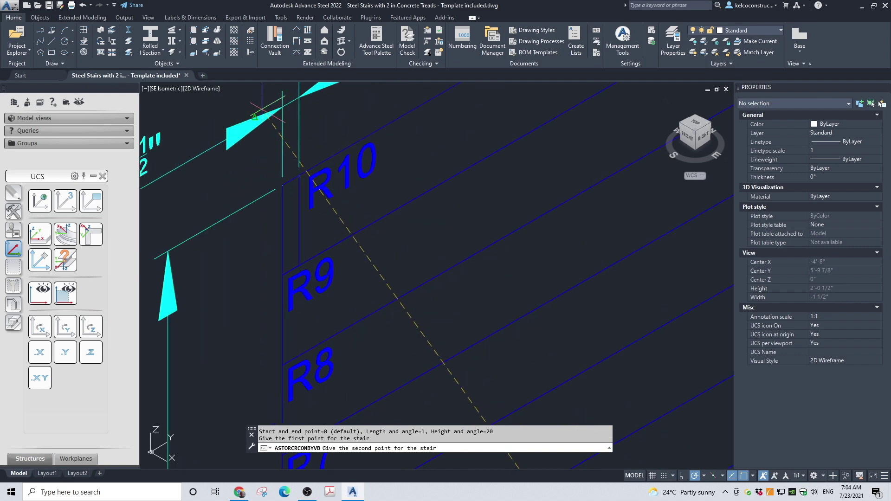
pyautogui.scroll(5, 275, 139)
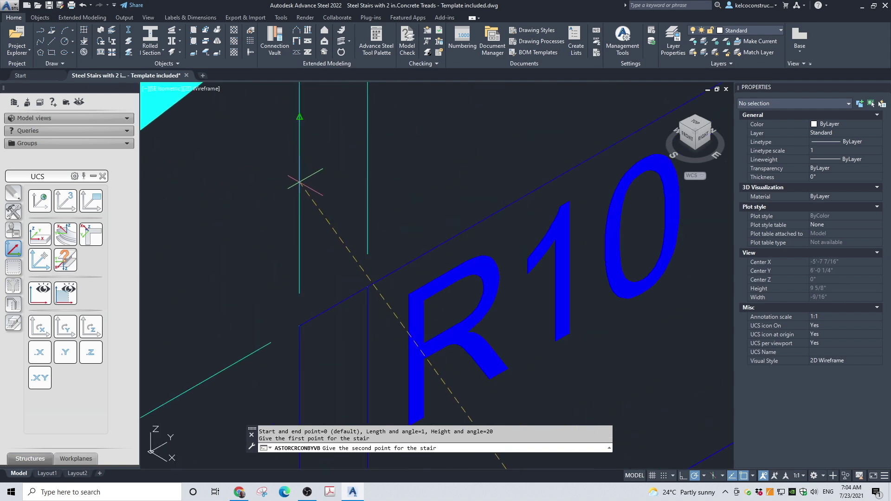
pyautogui.click(367, 287)
pyautogui.scroll(-3, 346, 216)
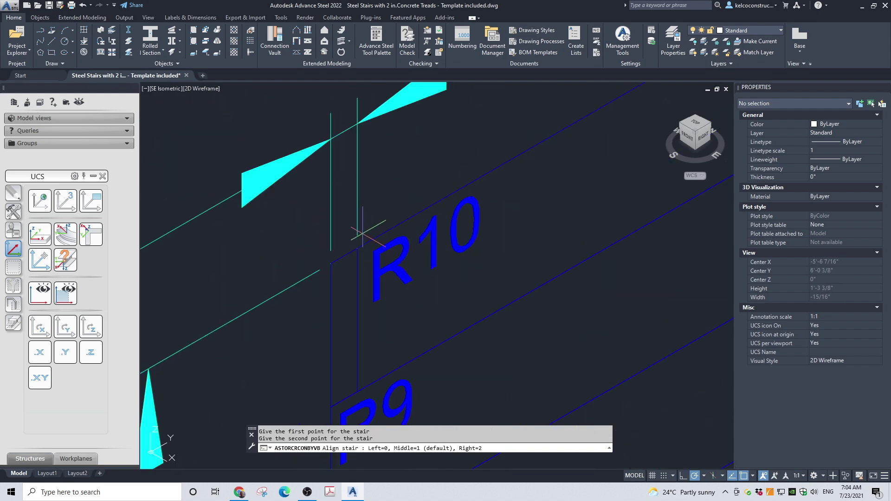
pyautogui.scroll(-6, 362, 232)
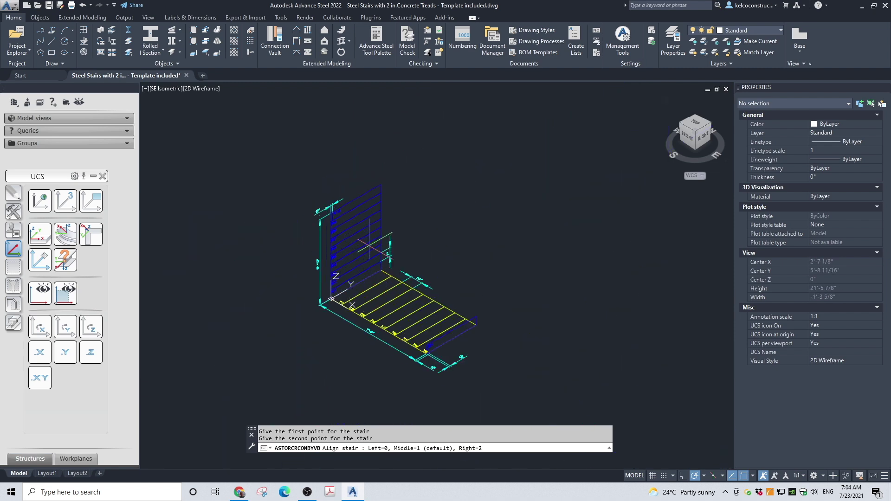
pyautogui.scroll(2, 369, 246)
pyautogui.scroll(-2, 366, 245)
pyautogui.scroll(2, 360, 243)
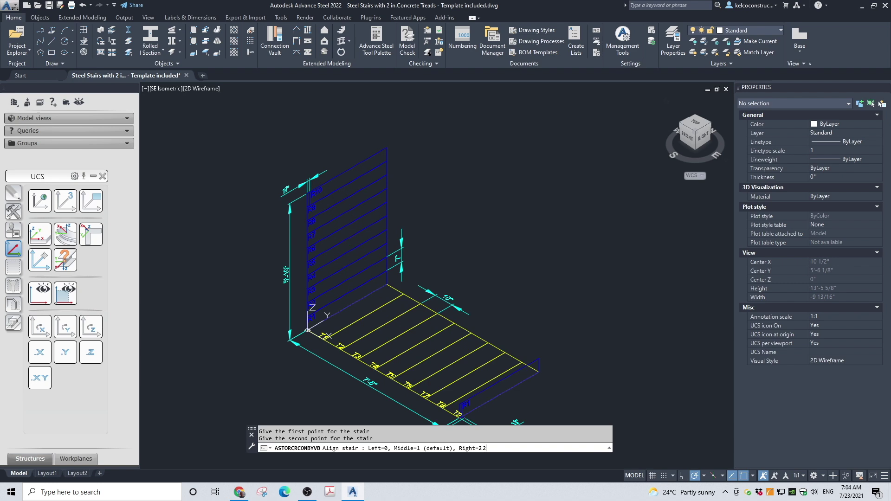
pyautogui.press('Return')
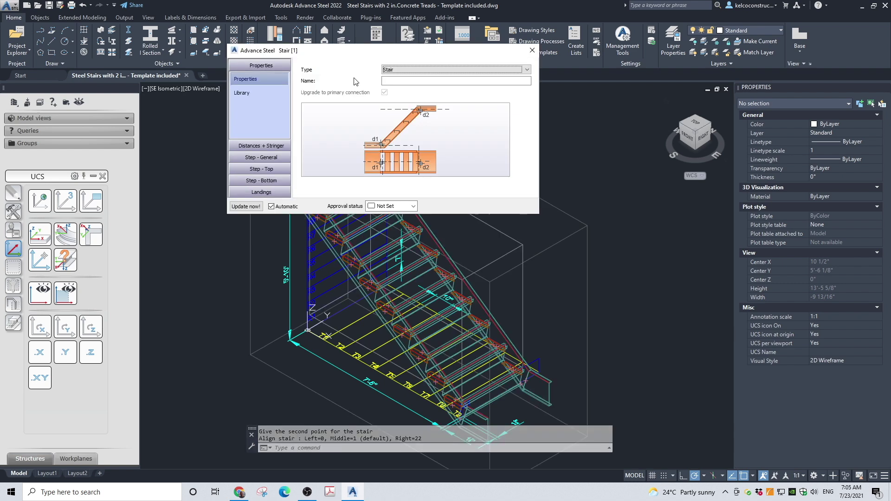
# - Apply the 2" Concrete Pan MC10x8.4 library type to the stair and close the Stair dialog
pyautogui.moveTo(336, 49); pyautogui.dragTo(644, 79)
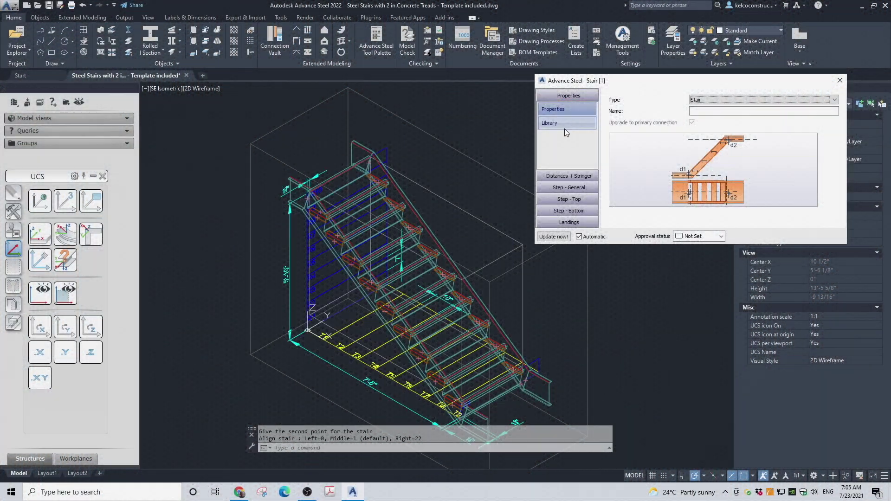
pyautogui.click(564, 128)
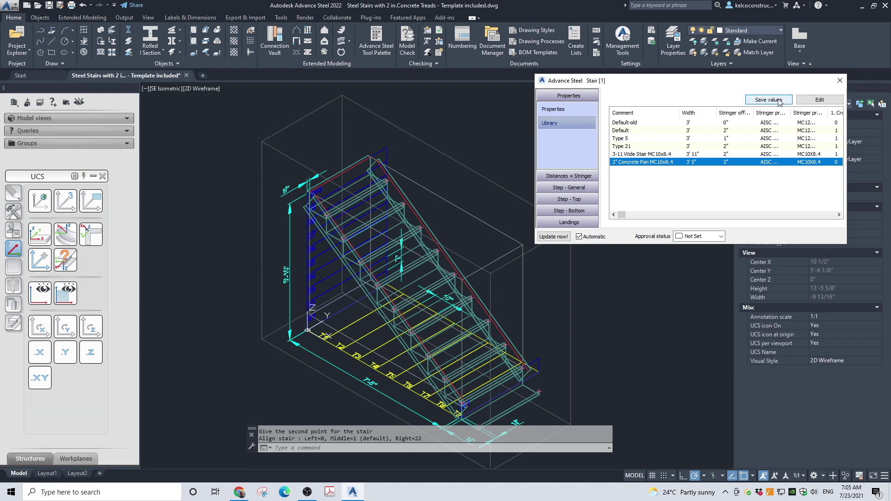
pyautogui.click(840, 82)
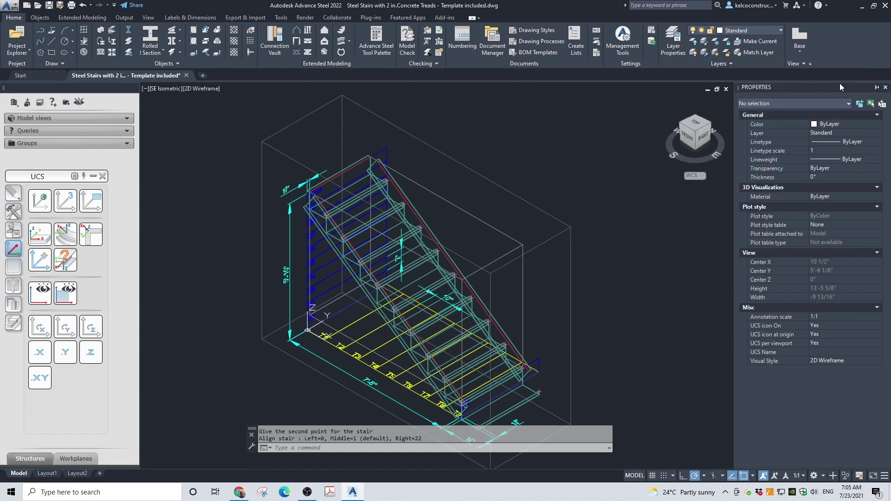
pyautogui.click(206, 89)
# - Switch the viewport to Conceptual visual style and zoom in on the stair's bottom
pyautogui.click(217, 119)
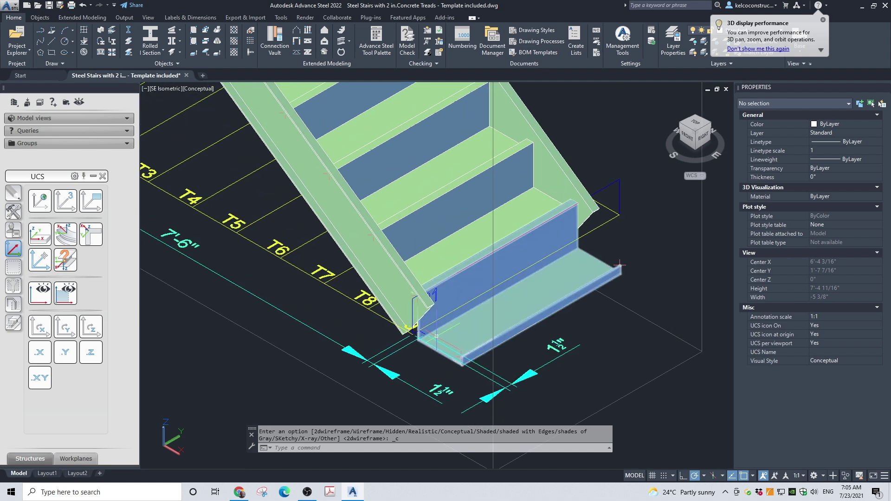
pyautogui.scroll(3, 388, 337)
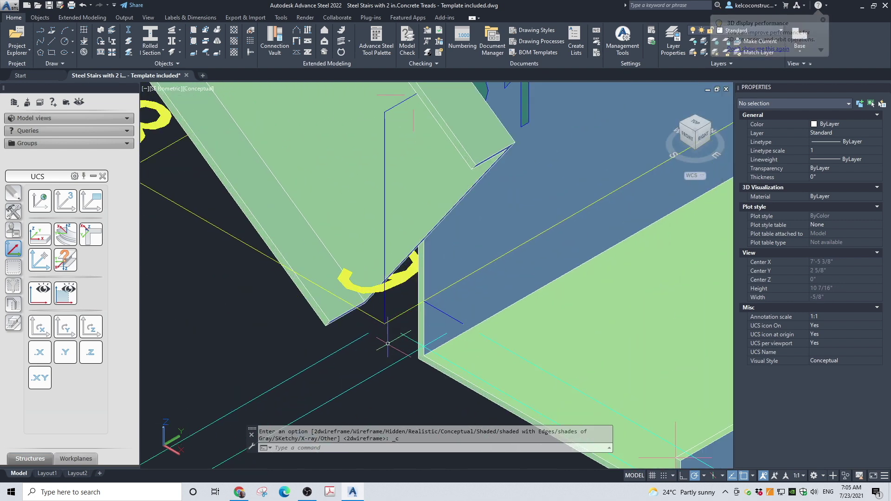
pyautogui.click(40, 258)
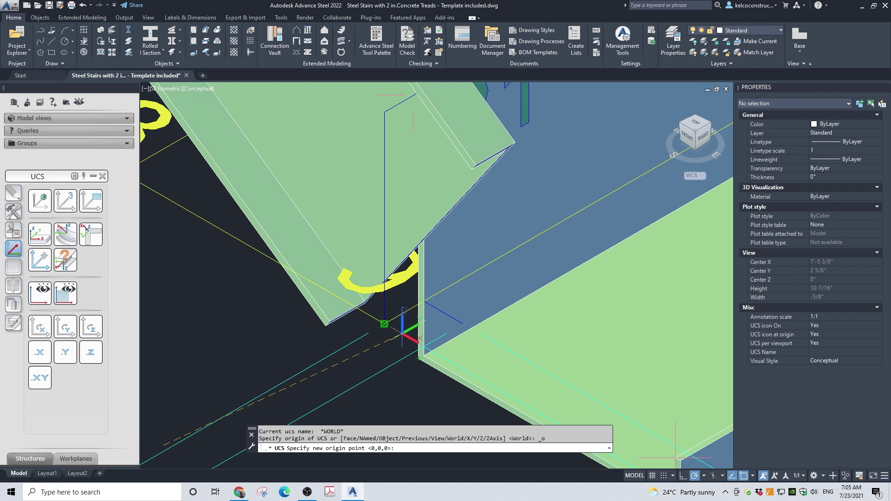
# - Place the UCS origin at the stringer's bottom corner and rotate the UCS about its X axis
pyautogui.click(384, 324)
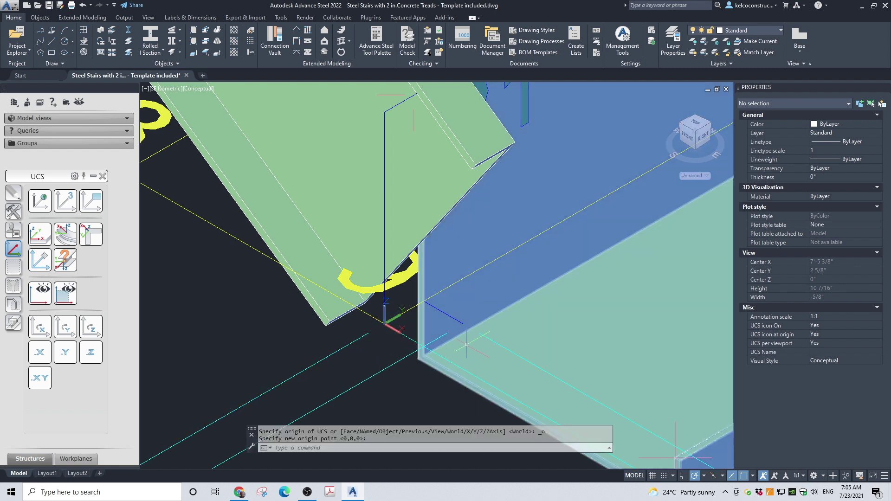
pyautogui.click(40, 326)
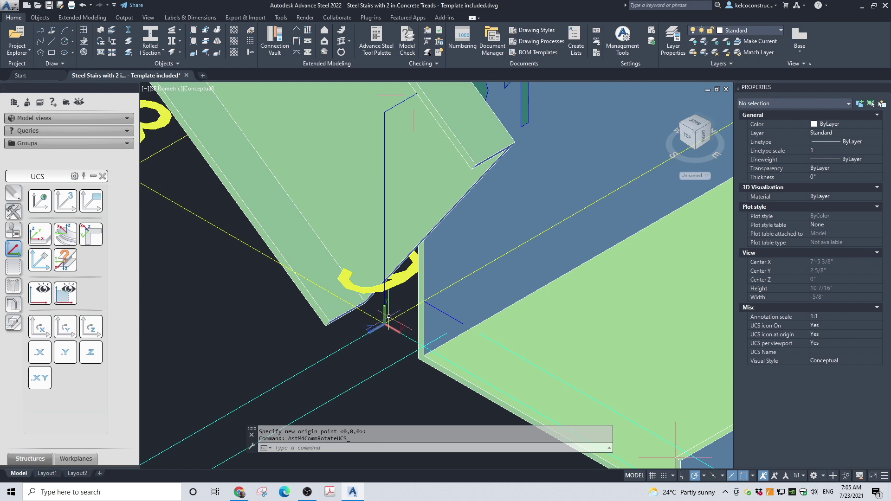
pyautogui.scroll(-4, 278, 324)
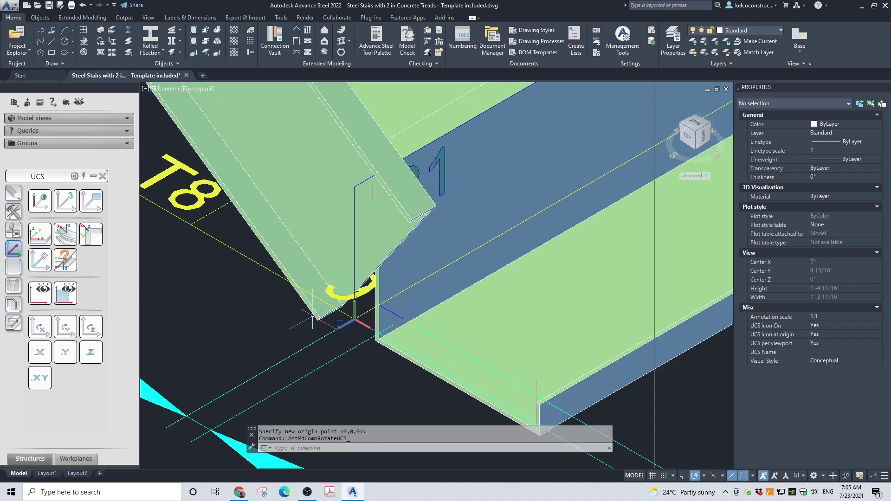
# - Cut a 2-point rectangular contour notch, 1 5/8" across, into the stringer's bottom end
pyautogui.click(11, 327)
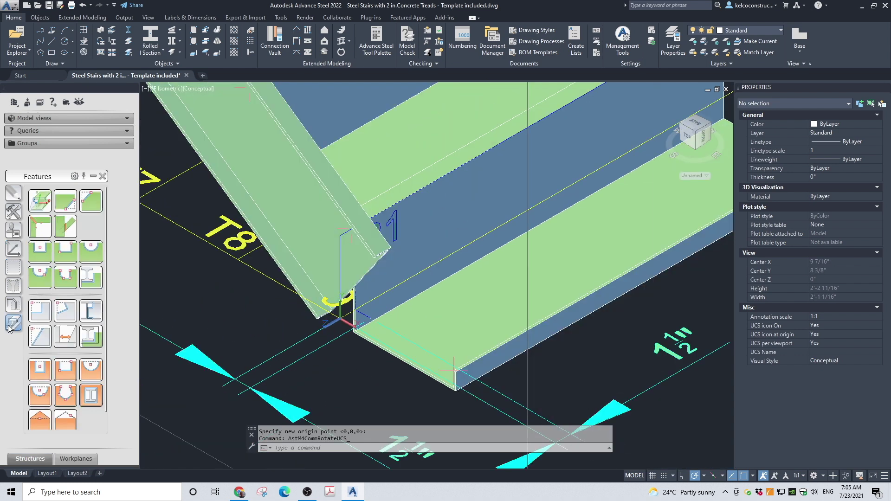
pyautogui.click(60, 251)
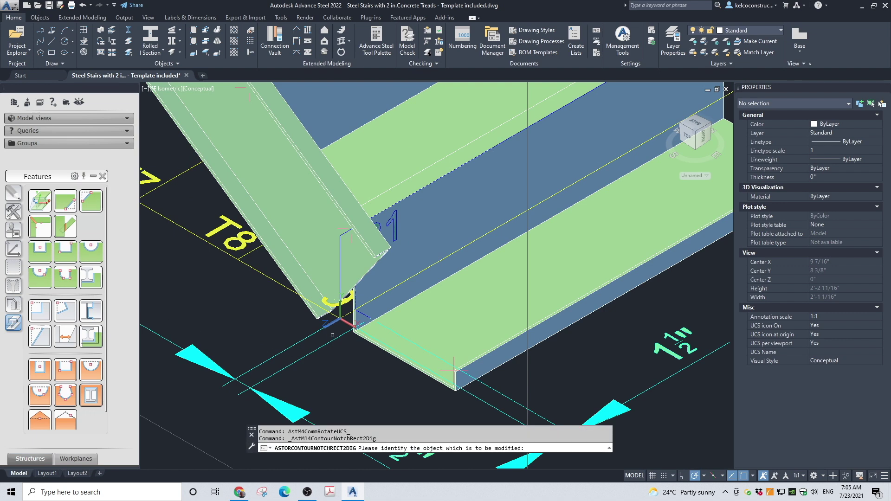
pyautogui.click(384, 349)
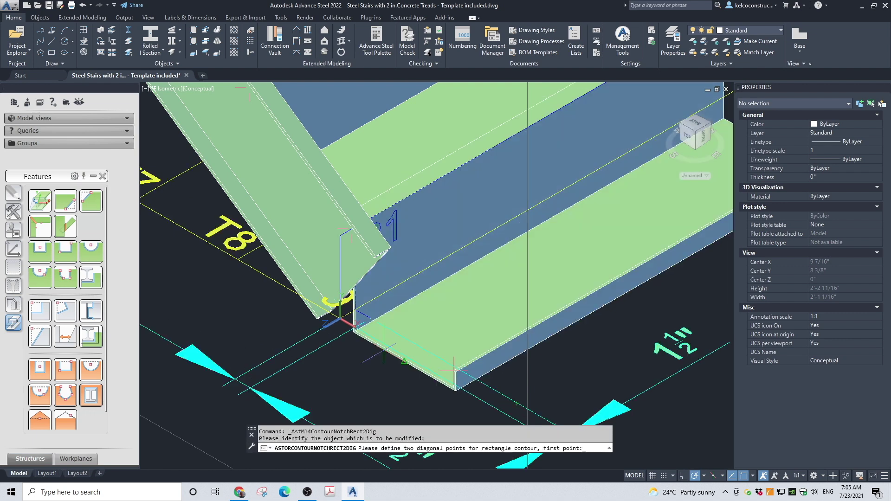
pyautogui.scroll(4, 355, 331)
pyautogui.scroll(3, 343, 311)
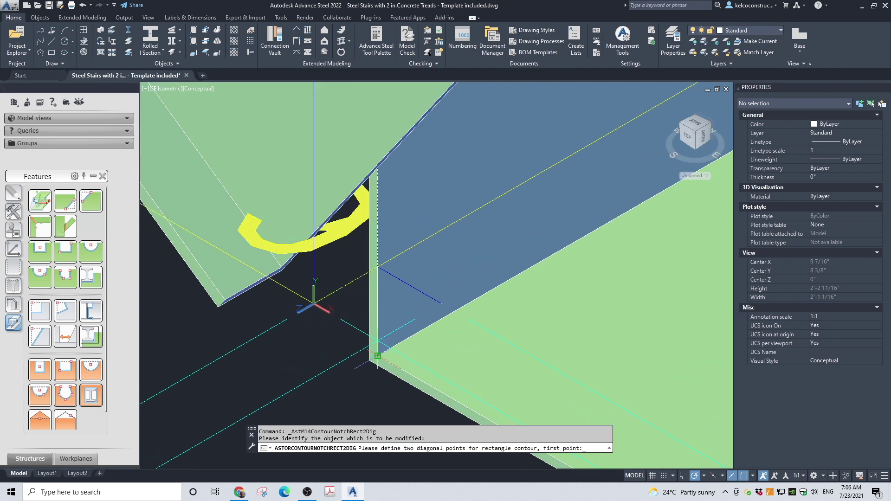
pyautogui.click(369, 360)
pyautogui.scroll(-4, 370, 361)
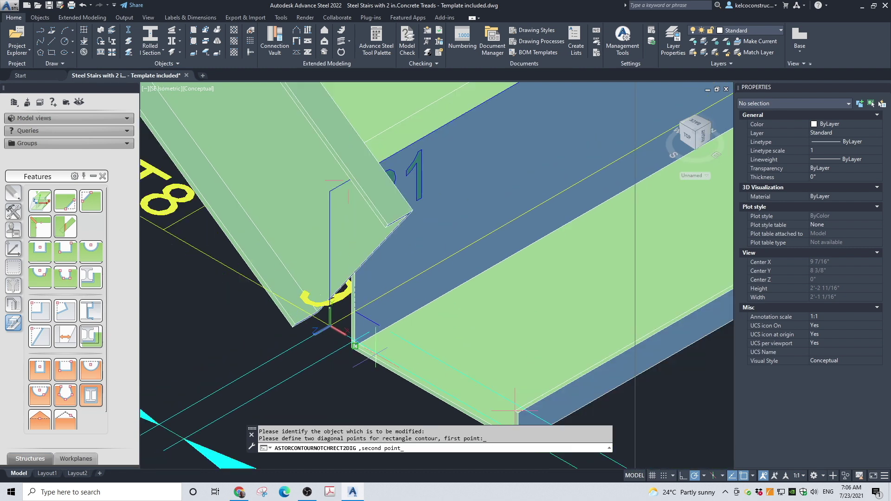
pyautogui.scroll(4, 473, 380)
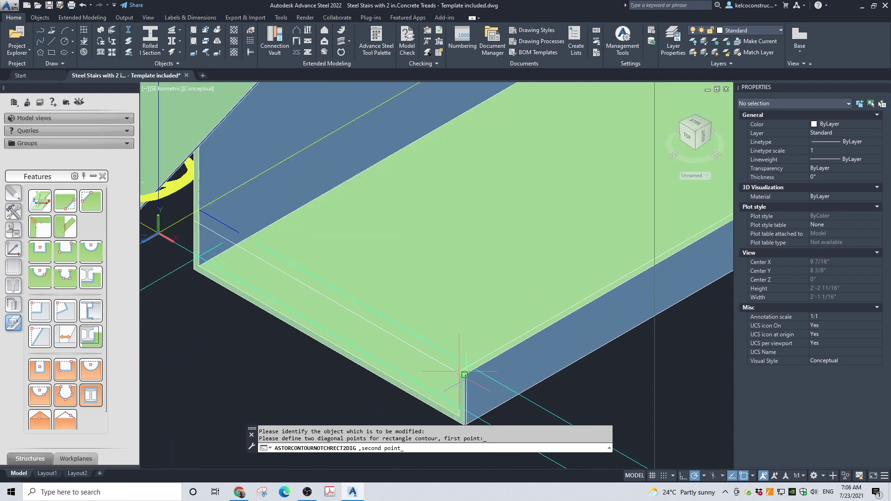
pyautogui.click(462, 373)
pyautogui.scroll(-4, 442, 375)
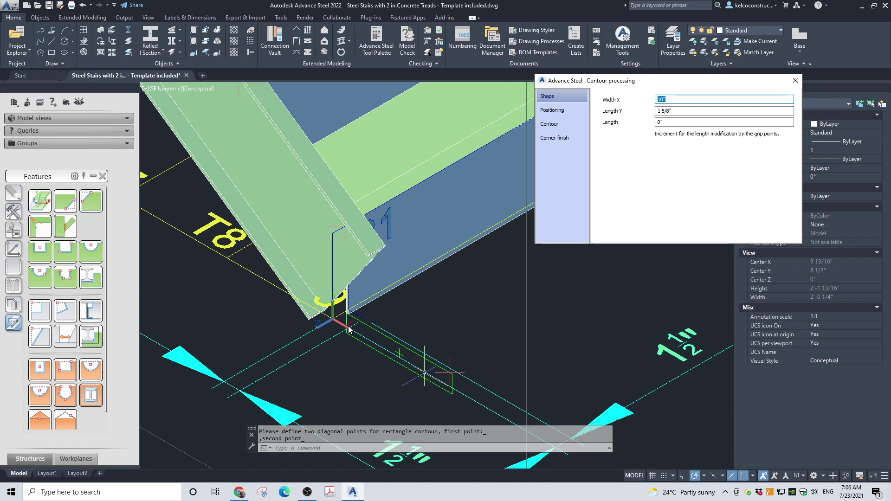
pyautogui.scroll(3, 348, 327)
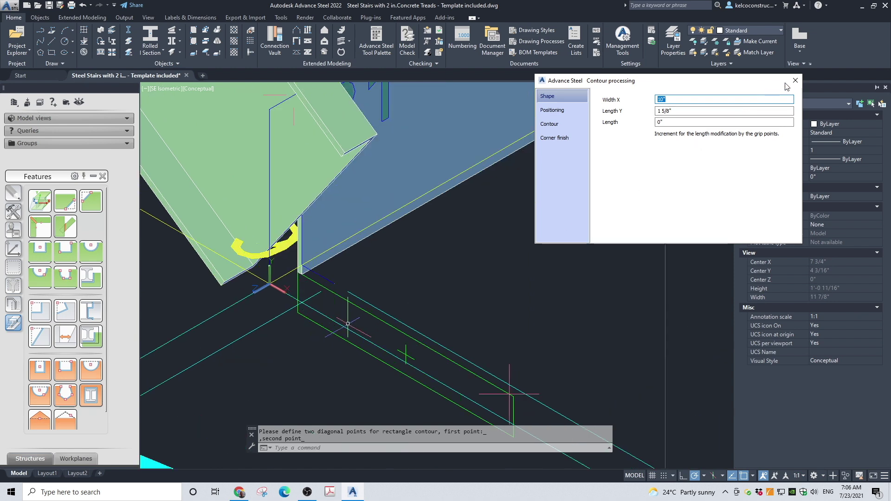
pyautogui.click(795, 81)
# - Select the new notch contour and grab its corner grip to inspect the stretch
pyautogui.click(362, 309)
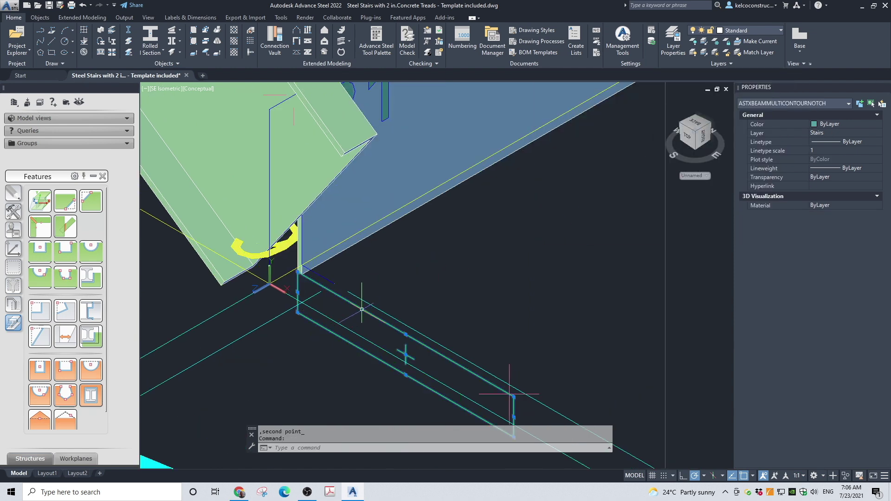
pyautogui.click(405, 334)
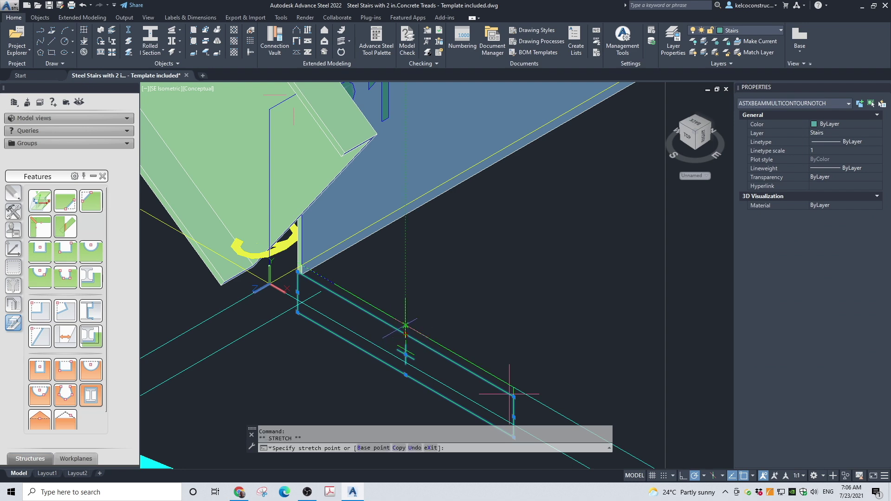
pyautogui.scroll(-6, 445, 334)
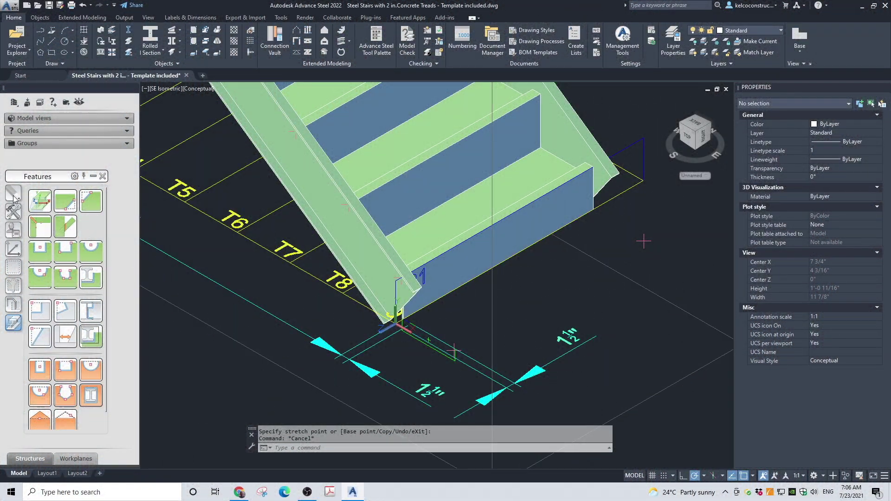
# - Reset the coordinate system to World from the UCS tools
pyautogui.click(14, 195)
pyautogui.click(14, 251)
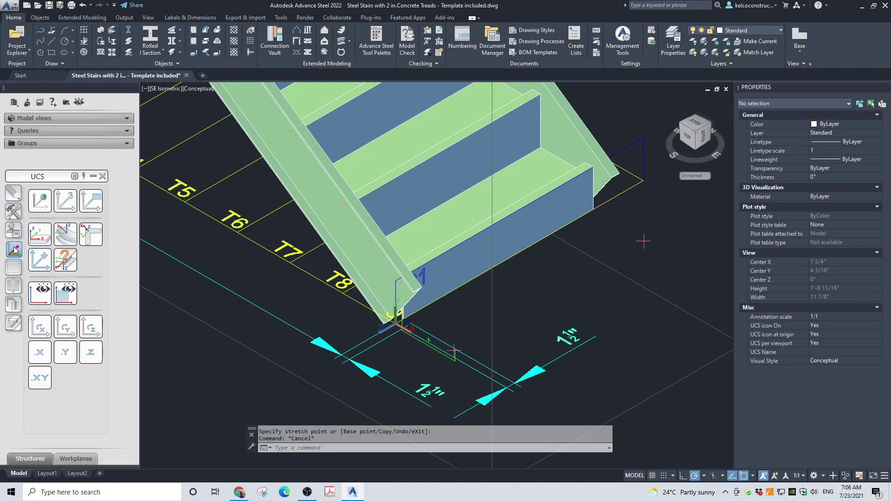
pyautogui.click(40, 200)
# - Move the UCS origin to the stringer's bottom corner and rotate it about the Y axis
pyautogui.click(40, 259)
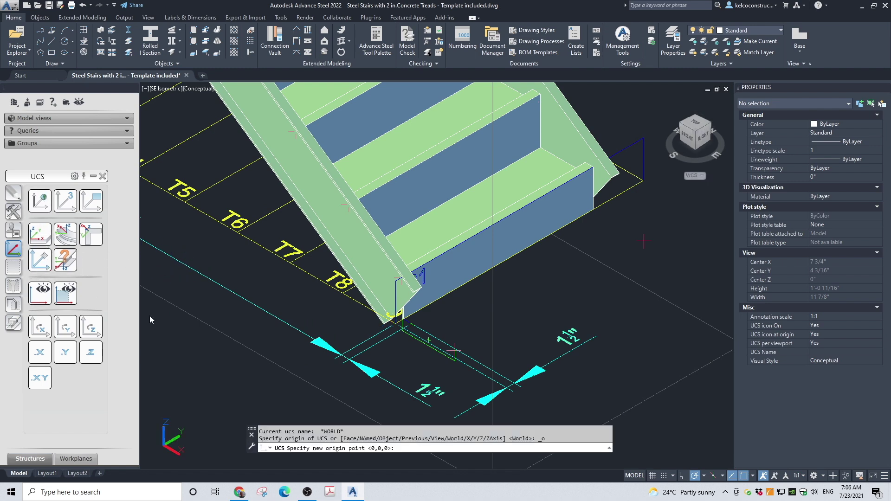
pyautogui.scroll(5, 398, 319)
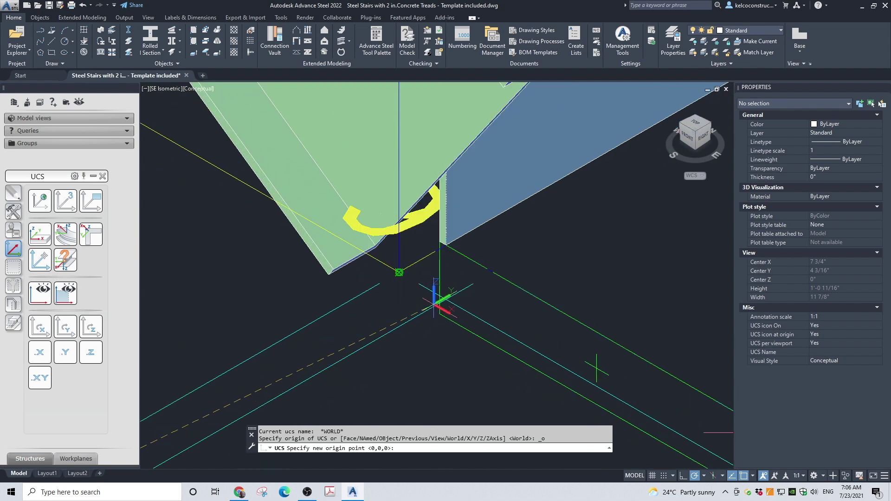
pyautogui.scroll(-3, 510, 320)
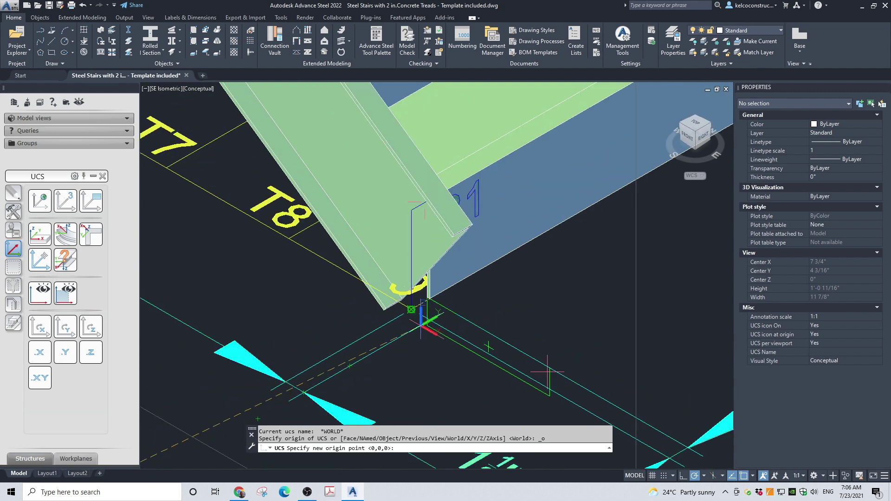
pyautogui.scroll(2, 441, 318)
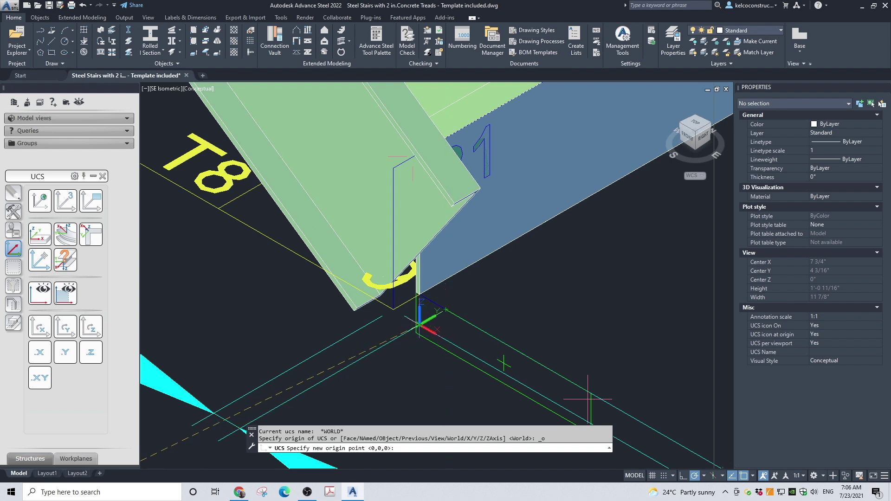
pyautogui.click(419, 323)
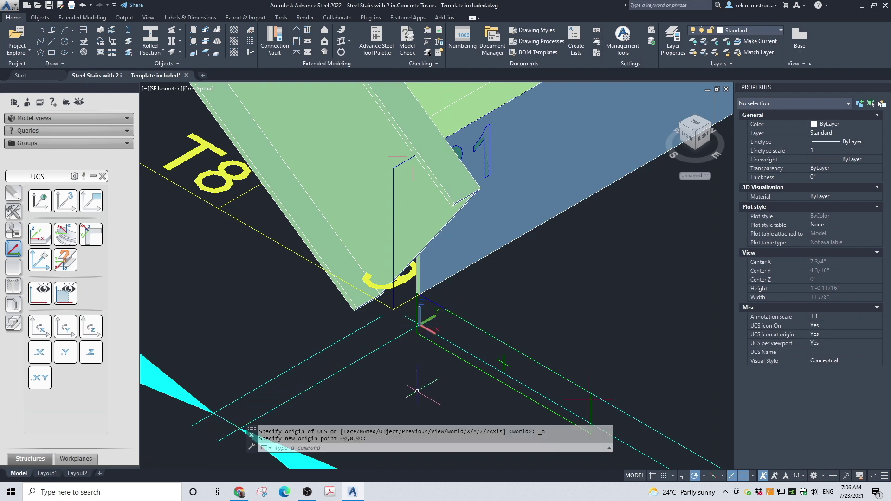
pyautogui.scroll(-3, 357, 352)
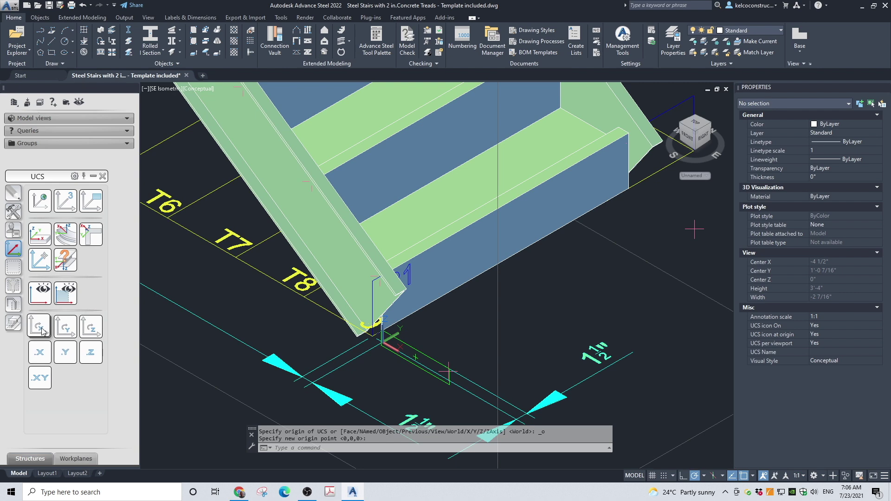
pyautogui.click(68, 329)
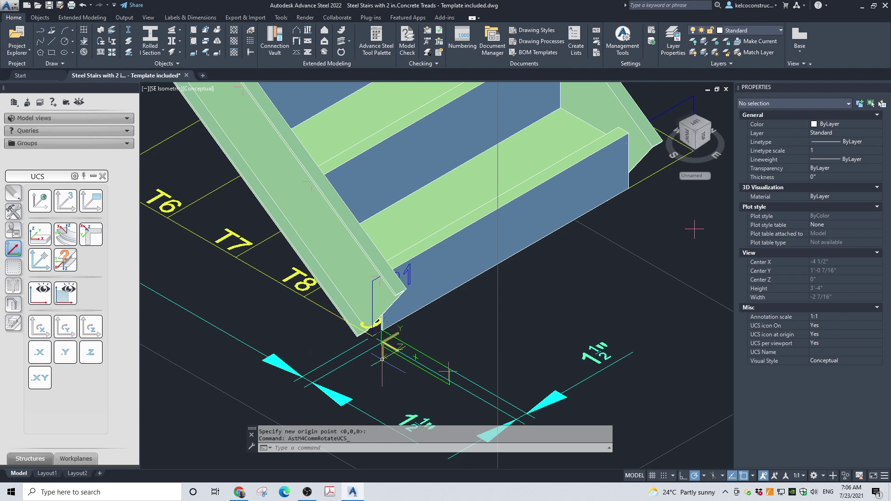
pyautogui.scroll(4, 386, 337)
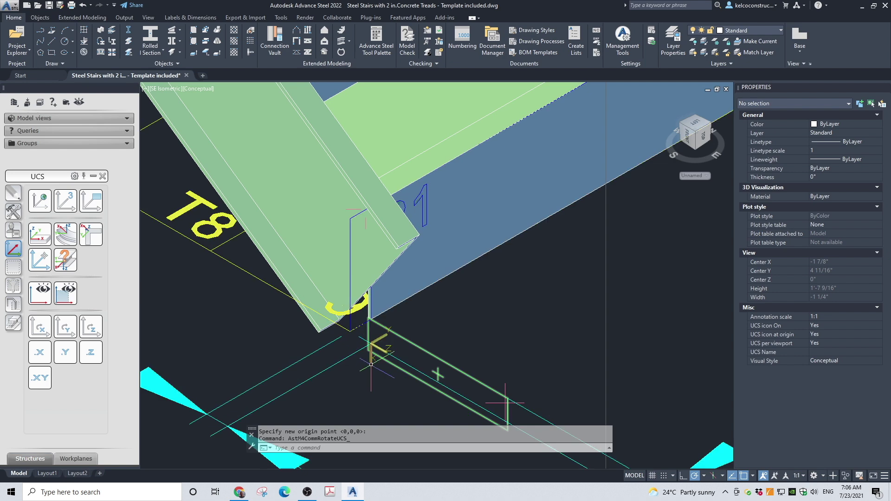
pyautogui.scroll(-5, 402, 337)
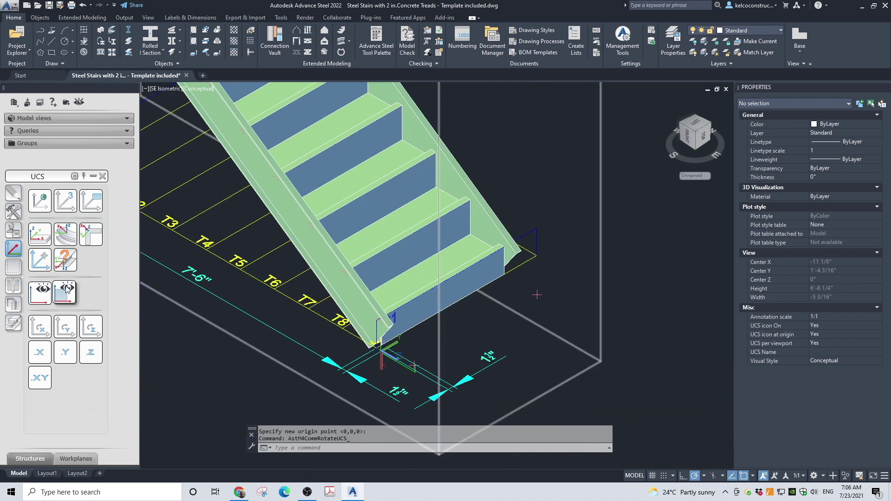
# - Shorten both stringers at the UCS plane with the Shorten at UCS feature
pyautogui.click(15, 323)
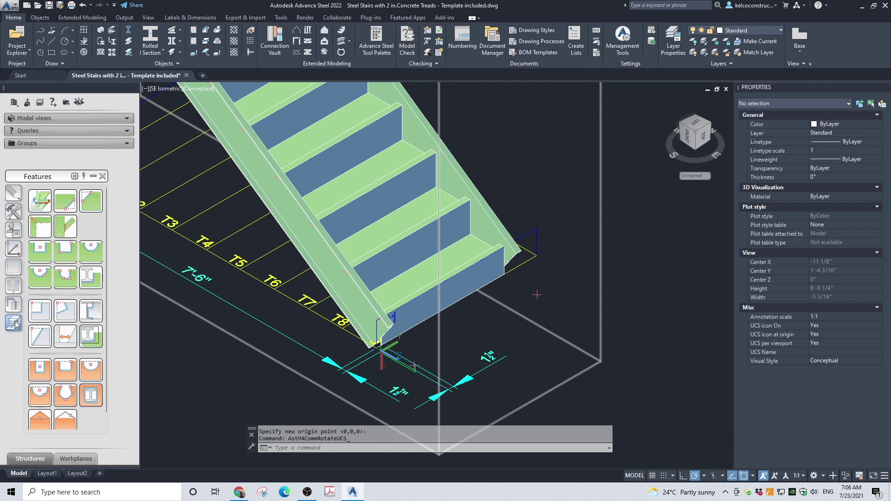
pyautogui.click(42, 205)
pyautogui.click(509, 249)
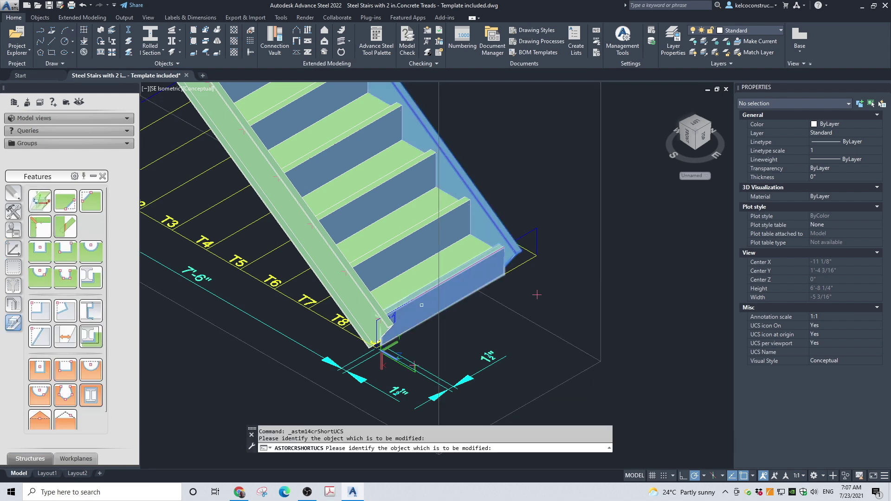
pyautogui.click(387, 323)
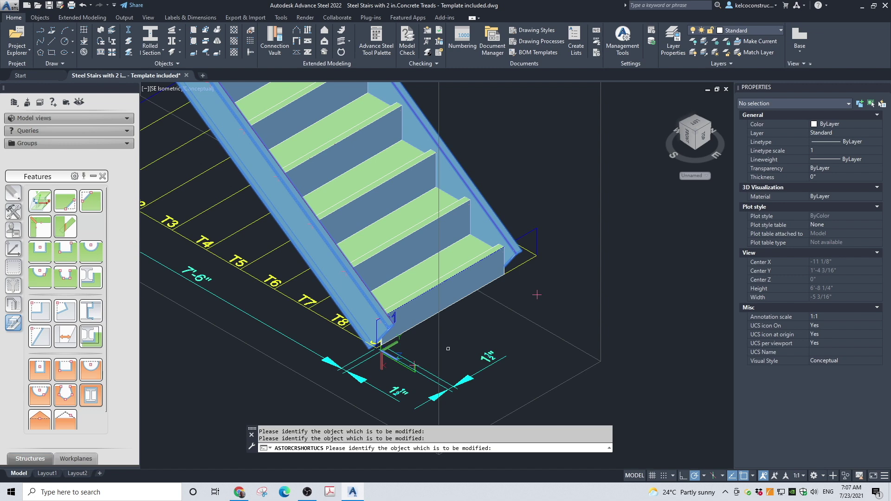
pyautogui.press('Return')
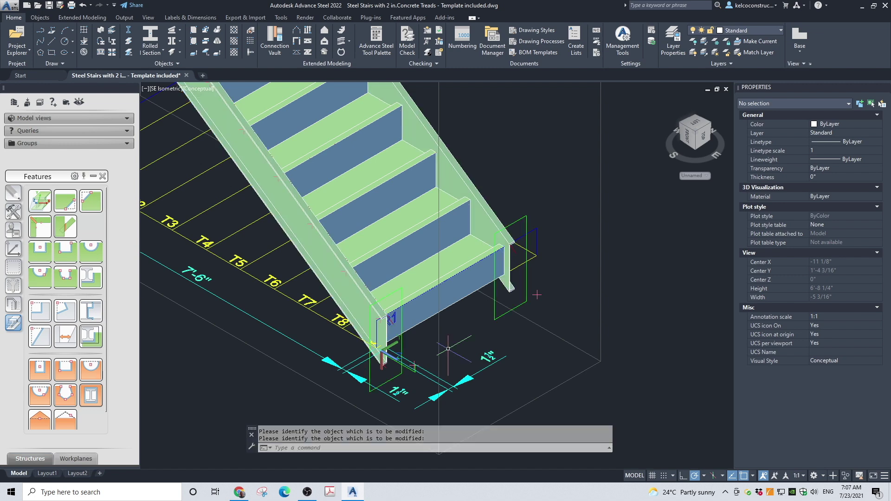
pyautogui.scroll(3, 385, 348)
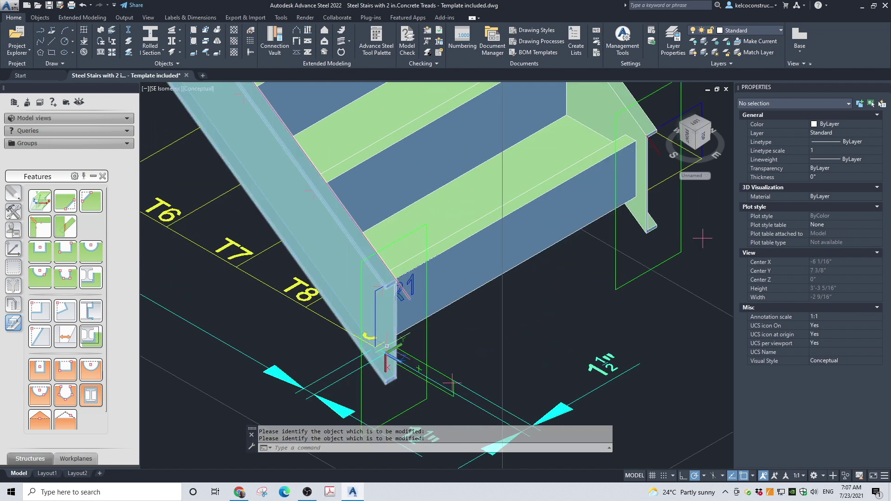
# - Rotate the UCS about Y again and shorten the left stringer at the new plane
pyautogui.click(13, 252)
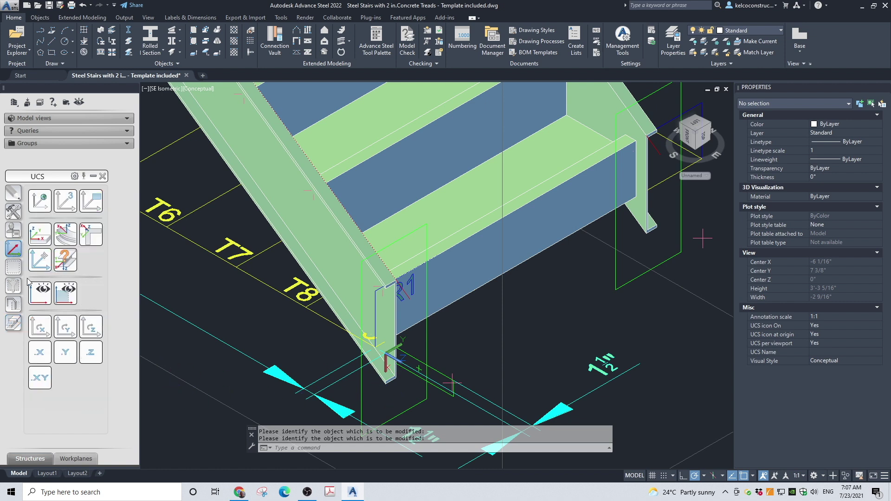
pyautogui.click(64, 328)
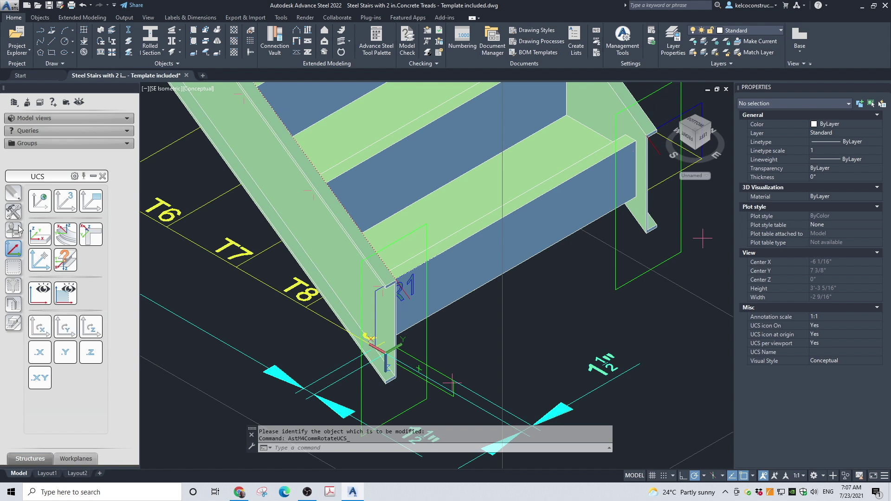
pyautogui.click(13, 322)
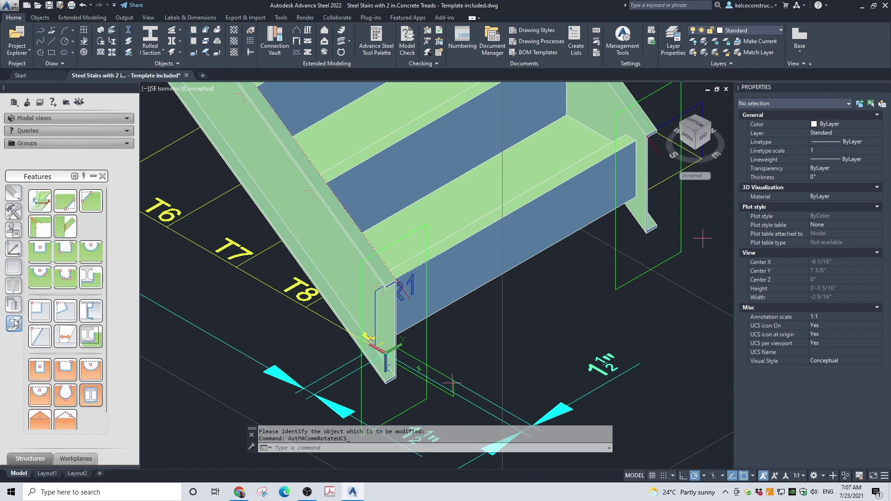
pyautogui.click(44, 202)
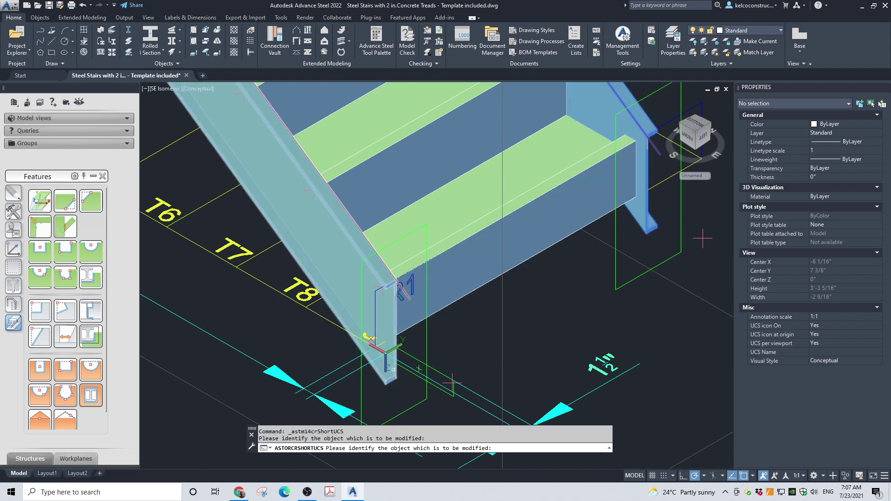
pyautogui.click(311, 194)
pyautogui.press('Return')
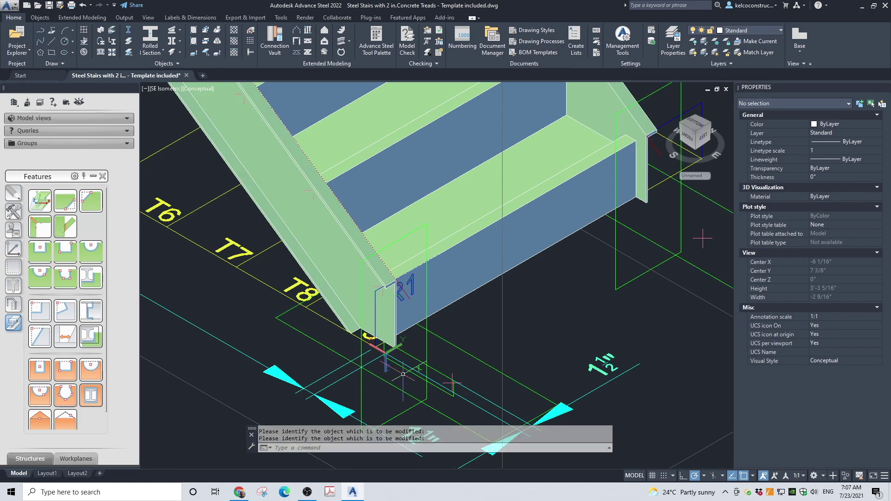
pyautogui.scroll(-5, 504, 368)
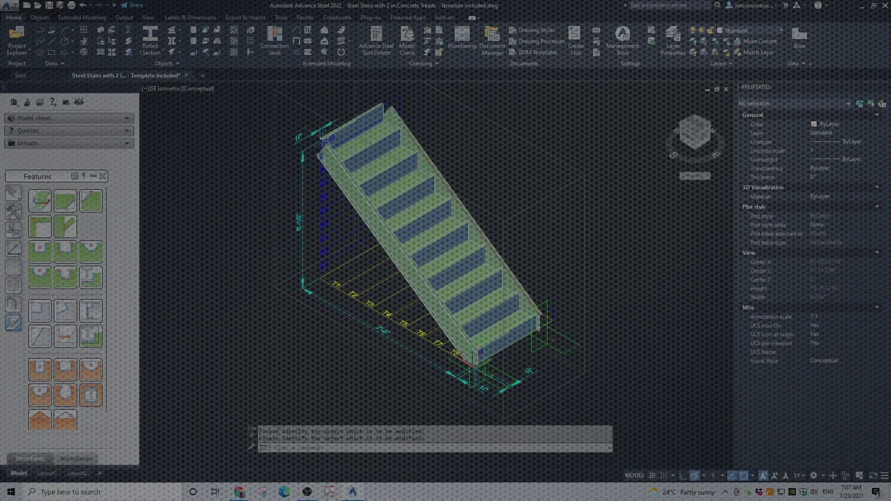
# - Place the UCS origin at the stringer's top corner beside riser R10 and rotate it about X
pyautogui.scroll(5, 483, 273)
pyautogui.scroll(6, 397, 152)
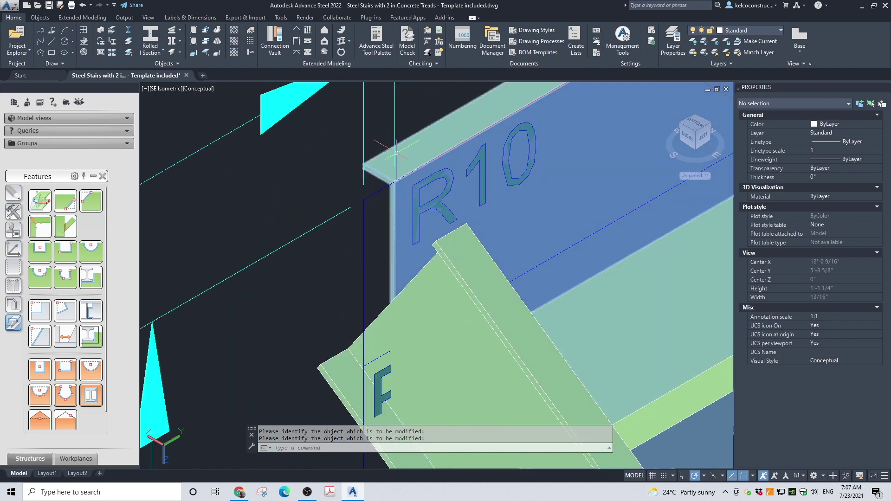
pyautogui.scroll(-3, 404, 155)
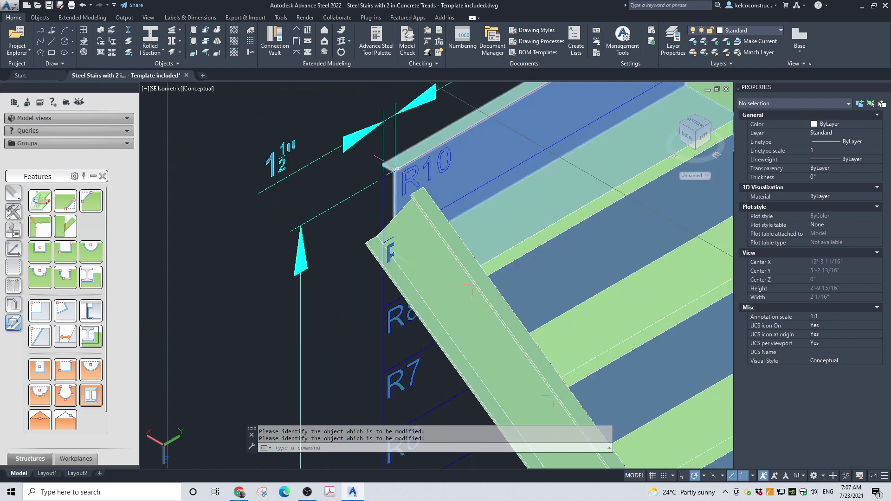
pyautogui.scroll(-4, 421, 191)
pyautogui.scroll(3, 629, 117)
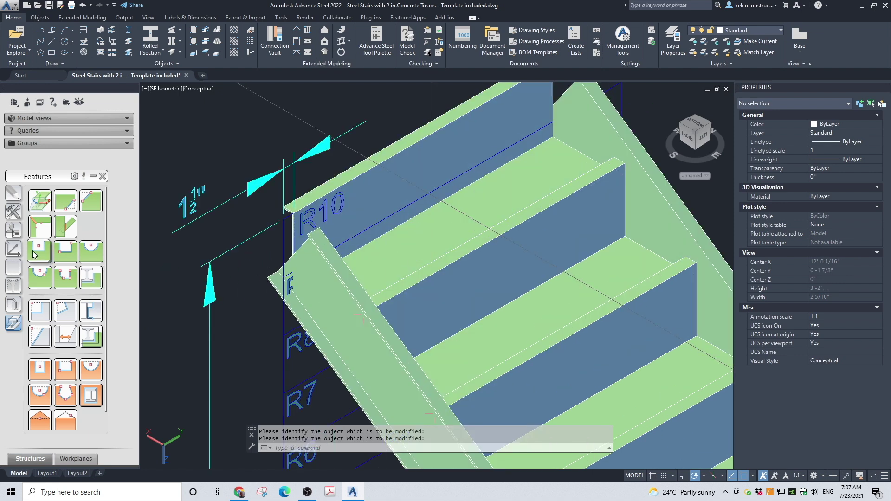
pyautogui.click(13, 248)
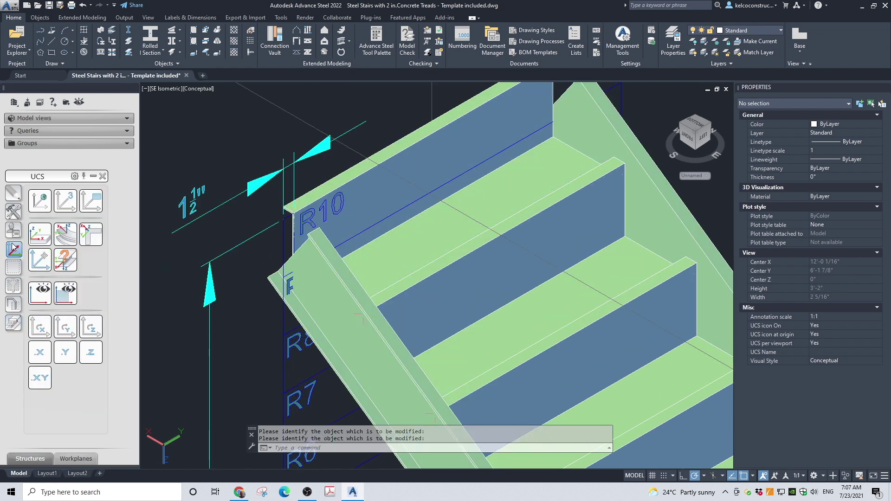
pyautogui.click(40, 260)
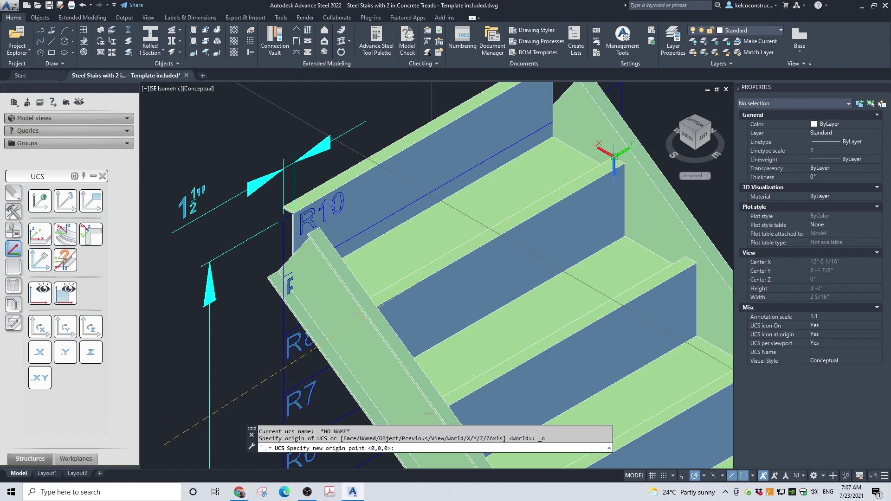
pyautogui.scroll(5, 614, 155)
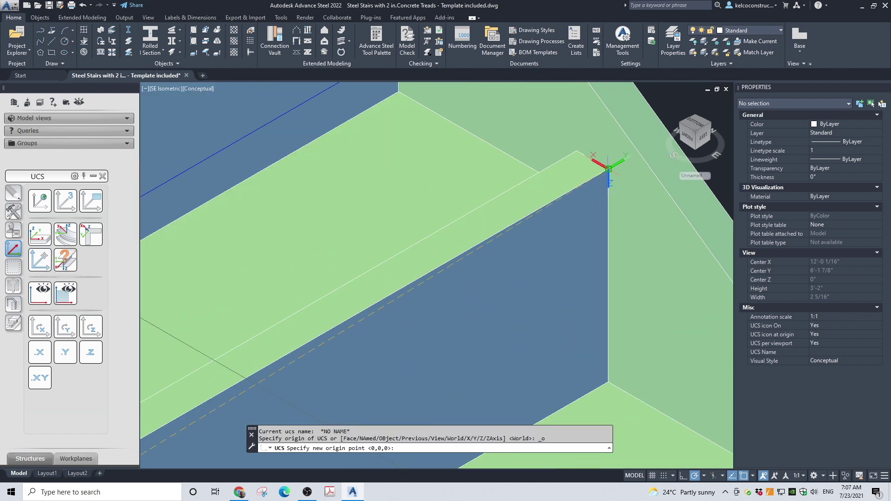
pyautogui.click(608, 168)
pyautogui.scroll(-5, 622, 195)
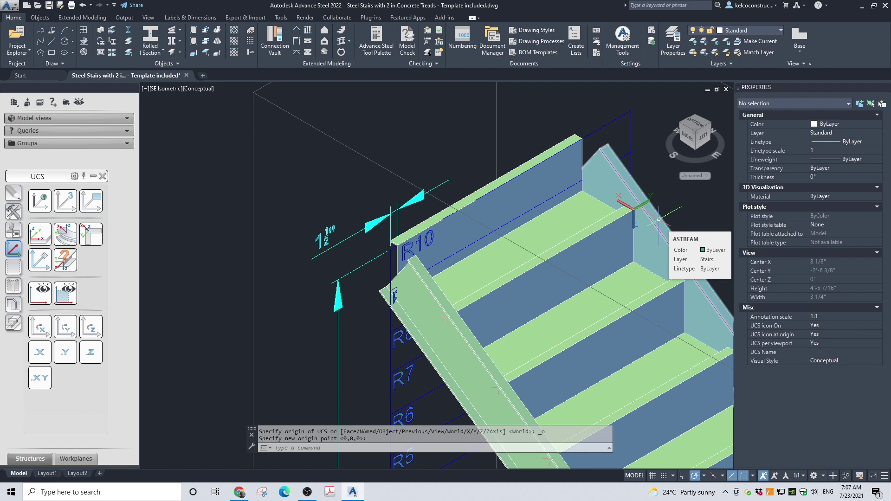
pyautogui.click(40, 326)
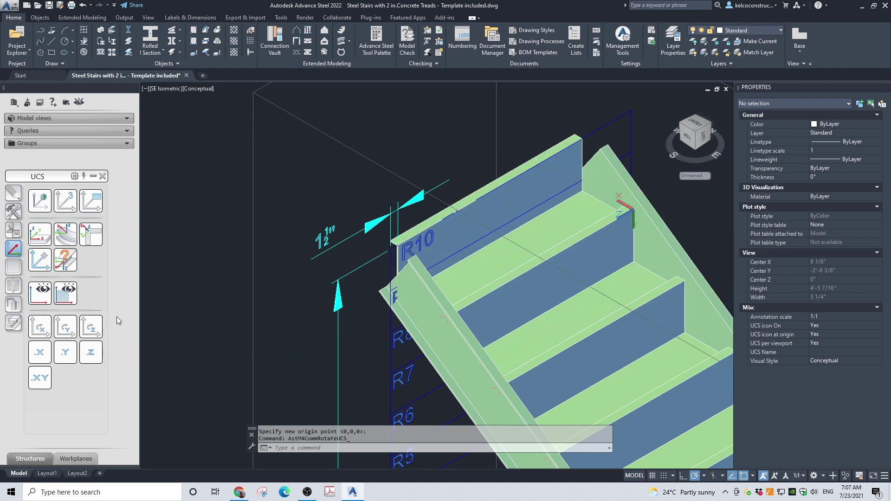
# - Switch the visual style to 2D Wireframe
pyautogui.click(191, 88)
pyautogui.click(205, 110)
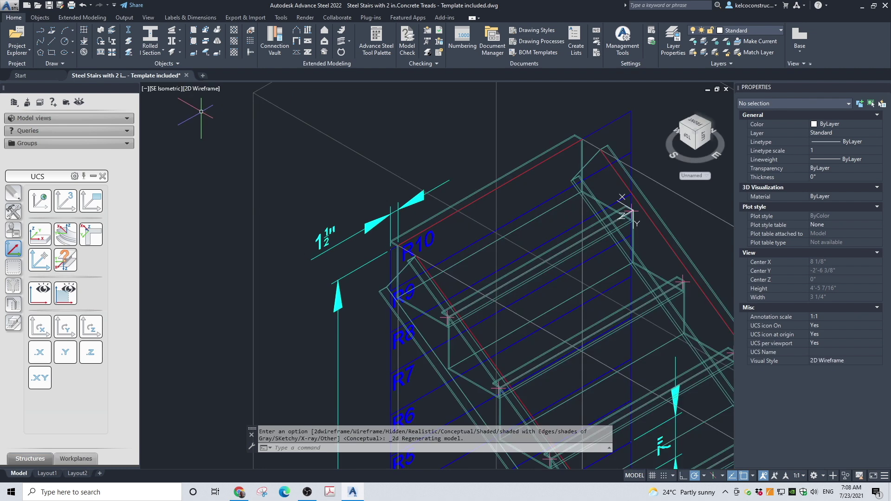
pyautogui.scroll(5, 439, 242)
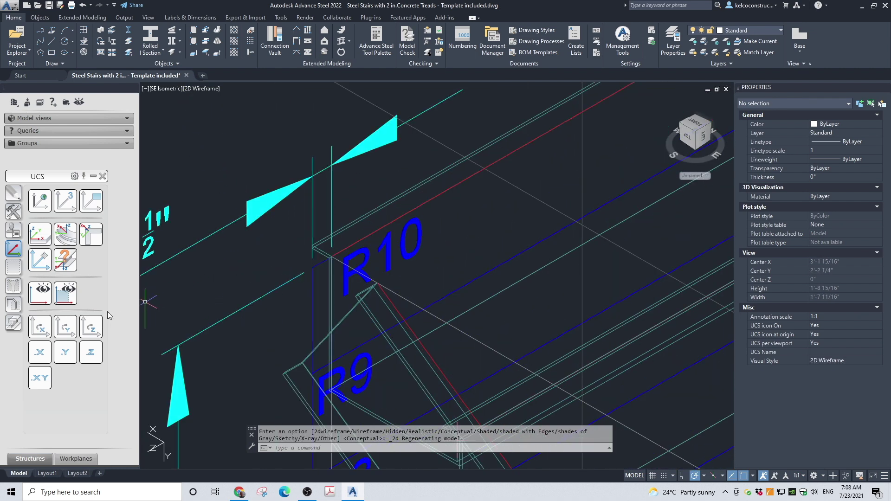
# - Cut a 7" two-point rectangular contour notch into the stringer's top end at R10
pyautogui.click(14, 324)
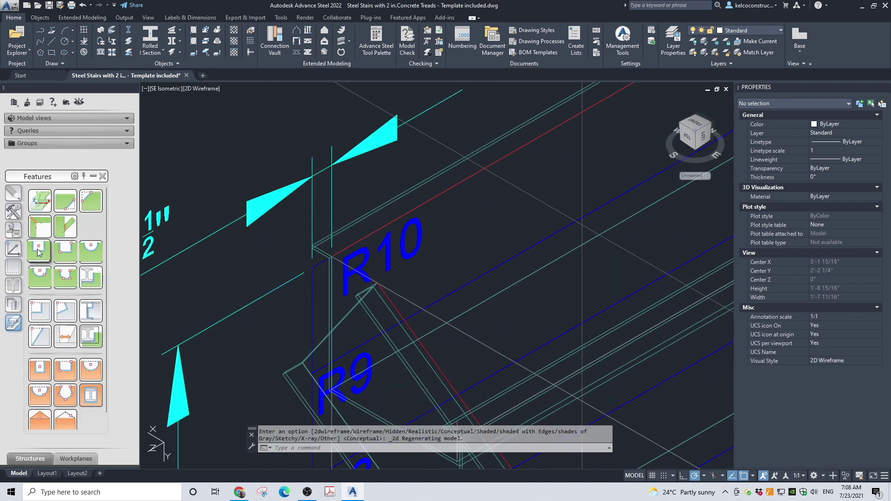
pyautogui.click(65, 251)
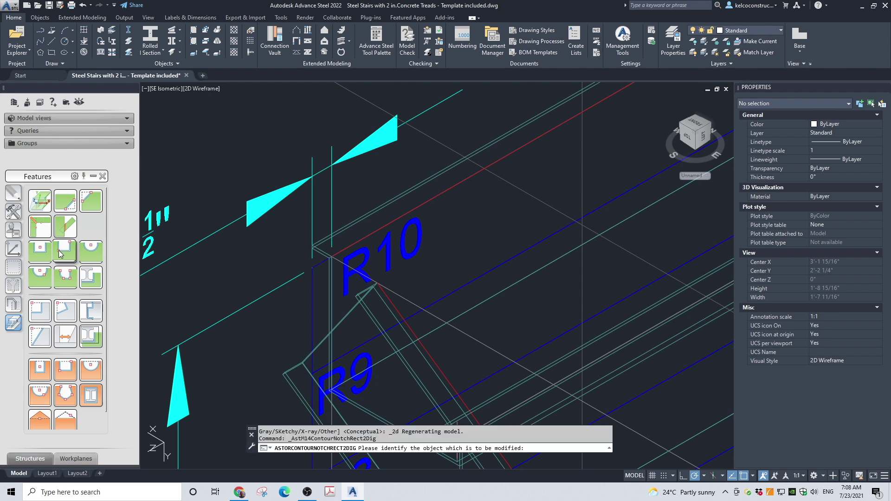
pyautogui.click(319, 238)
pyautogui.scroll(-5, 343, 246)
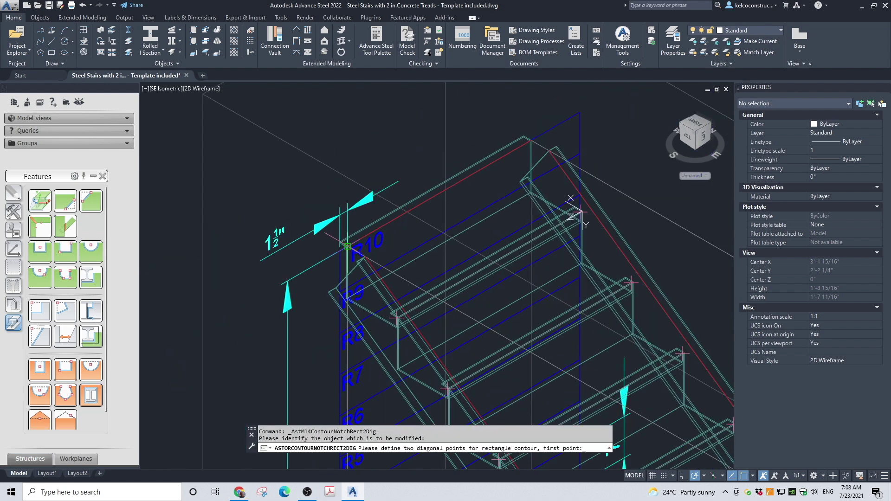
pyautogui.scroll(3, 347, 246)
pyautogui.click(330, 237)
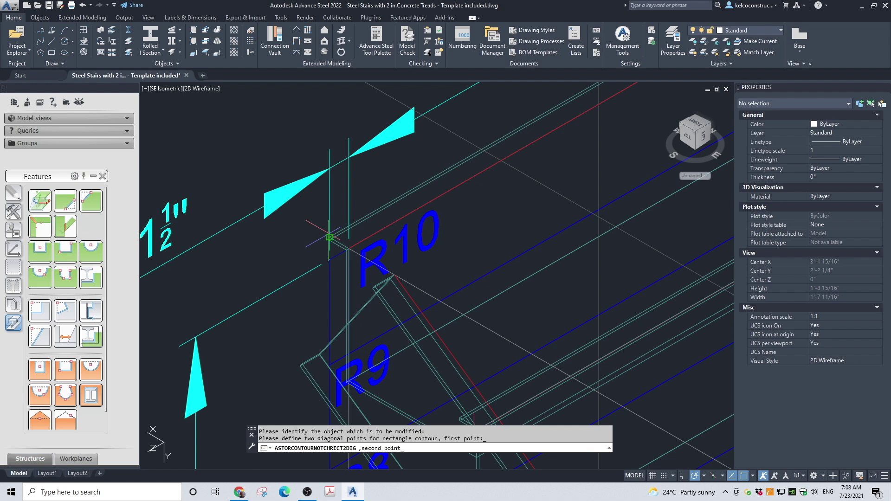
pyautogui.scroll(-5, 346, 252)
pyautogui.scroll(5, 399, 321)
pyautogui.scroll(3, 399, 321)
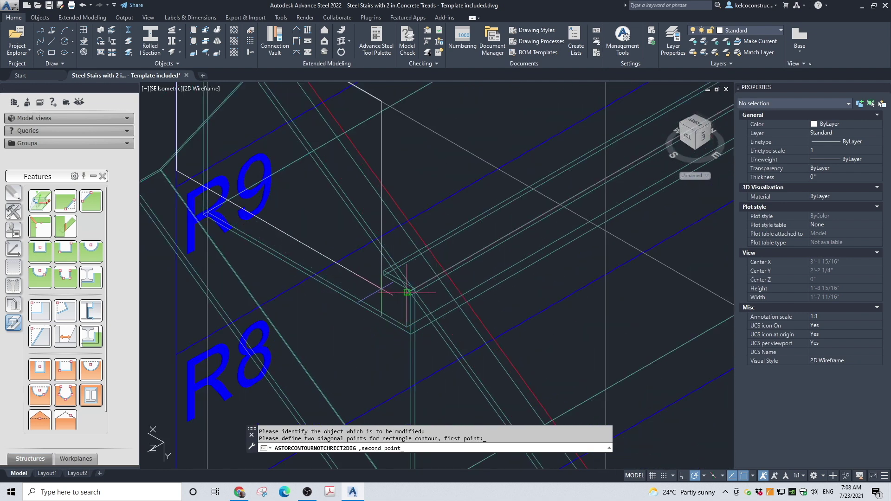
pyautogui.scroll(4, 383, 267)
pyautogui.scroll(-4, 445, 333)
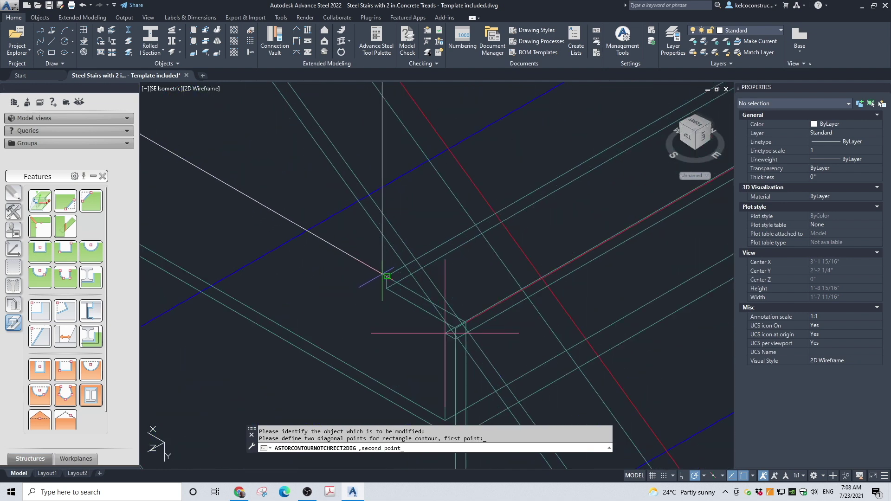
pyautogui.click(466, 316)
pyautogui.scroll(4, 430, 312)
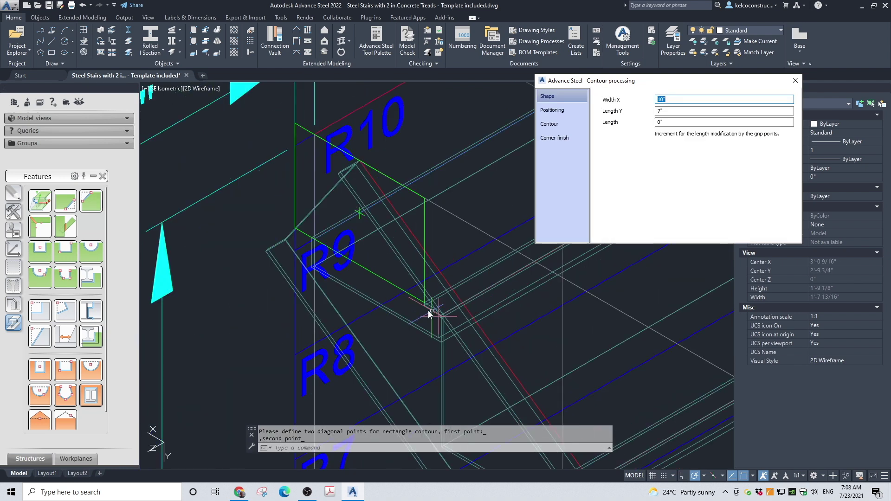
pyautogui.scroll(-2, 317, 301)
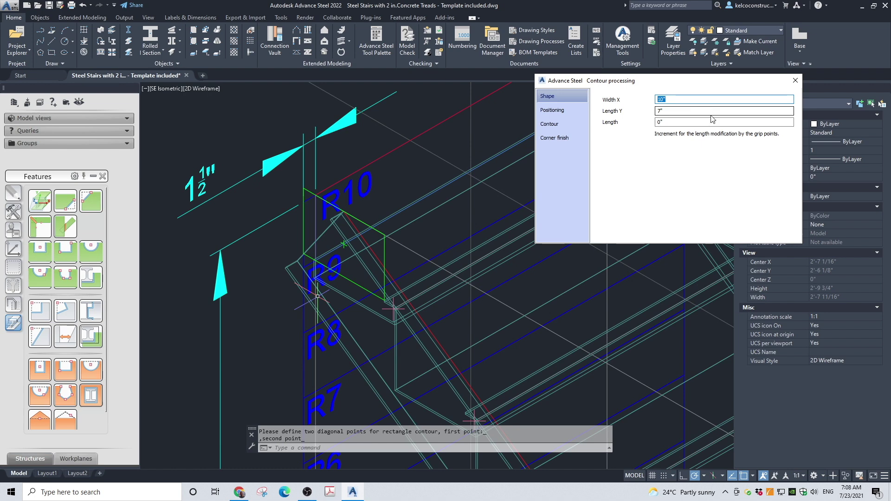
pyautogui.click(793, 81)
# - Switch the visual style back to Conceptual
pyautogui.scroll(-4, 343, 200)
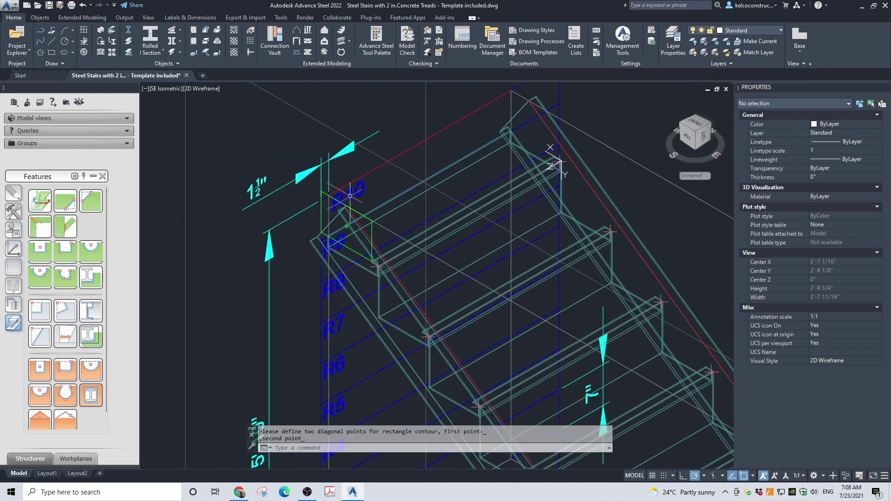
pyautogui.click(196, 87)
pyautogui.click(209, 123)
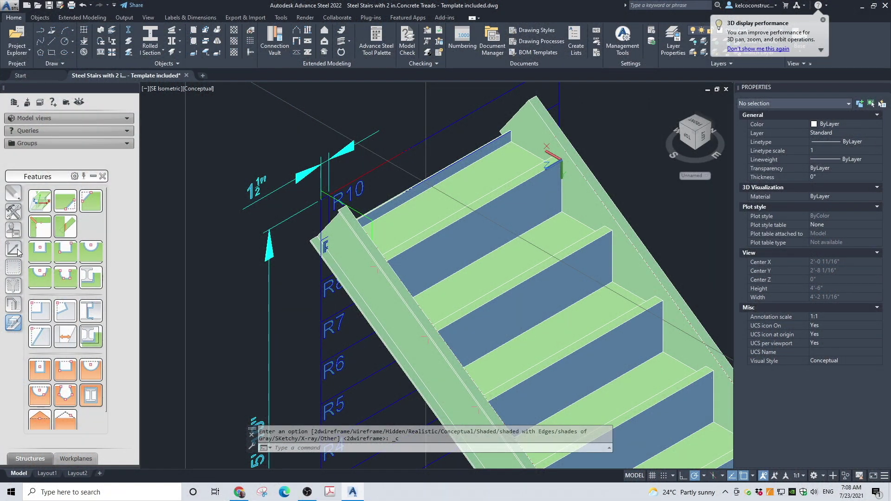
# - Move the UCS origin to the far stringer's top corner and rotate it about Y
pyautogui.click(17, 251)
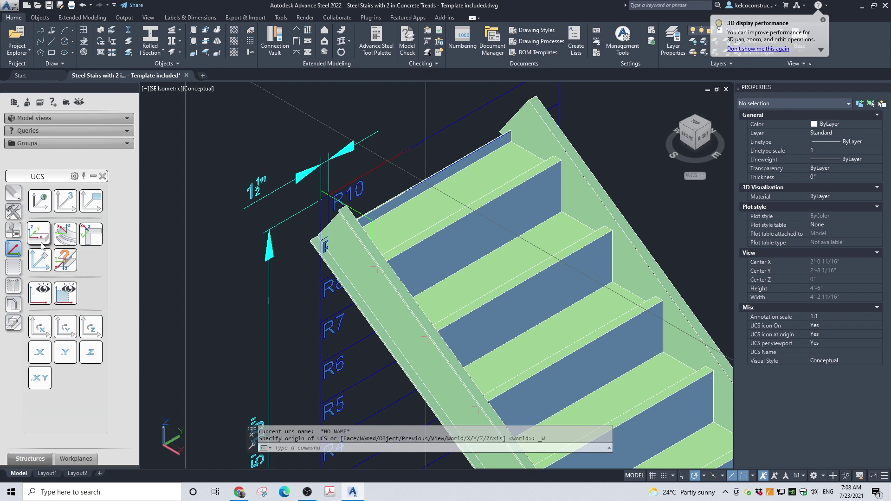
pyautogui.click(40, 201)
pyautogui.scroll(3, 311, 181)
pyautogui.scroll(2, 302, 186)
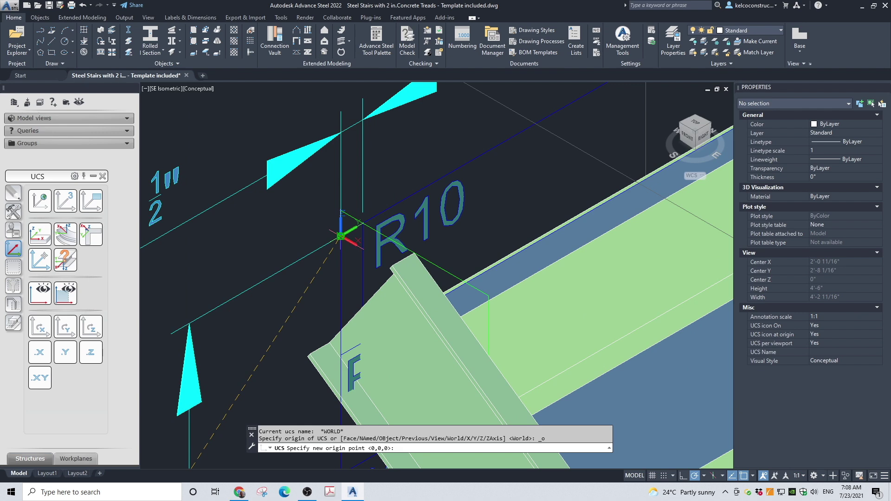
pyautogui.scroll(-3, 459, 206)
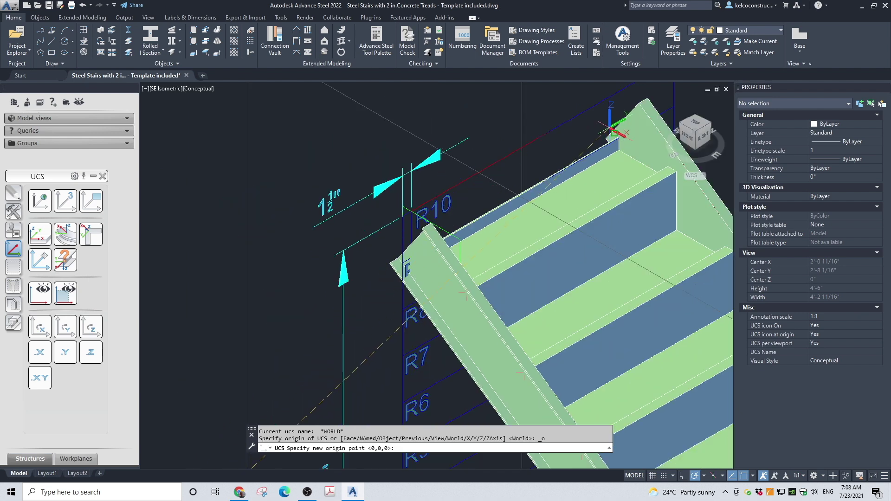
pyautogui.scroll(4, 612, 132)
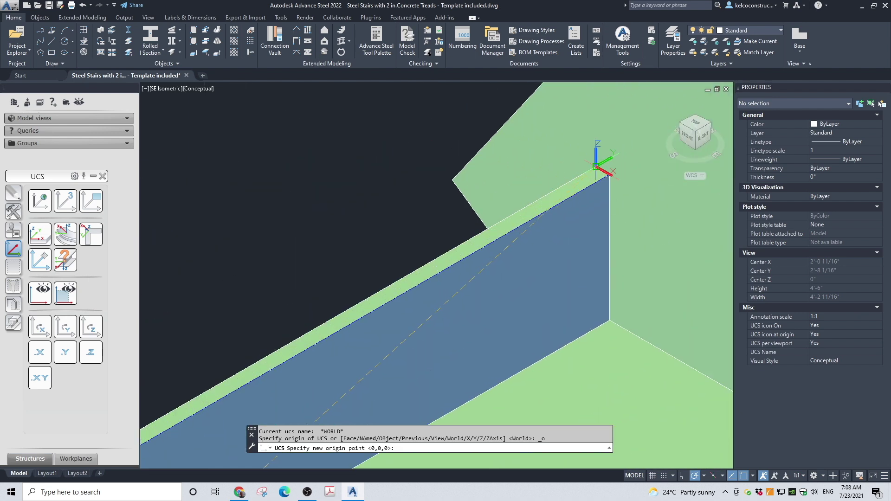
pyautogui.click(609, 175)
pyautogui.scroll(-3, 358, 176)
pyautogui.scroll(2, 371, 186)
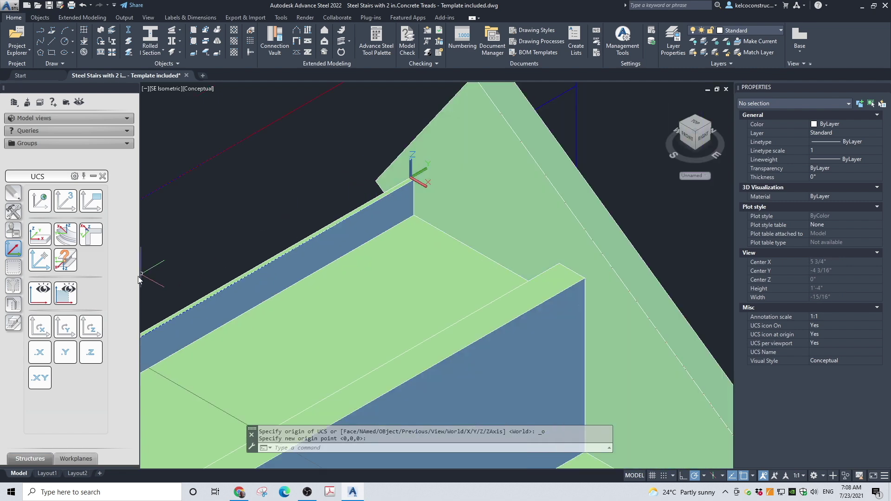
pyautogui.click(64, 326)
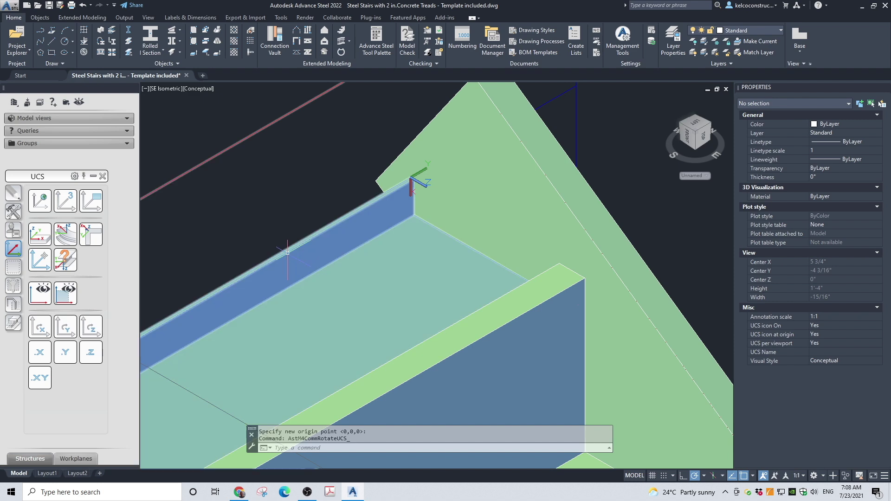
pyautogui.scroll(-4, 412, 170)
pyautogui.click(10, 325)
# - Shorten the right and left stringers at the current UCS plane near R10
pyautogui.click(40, 201)
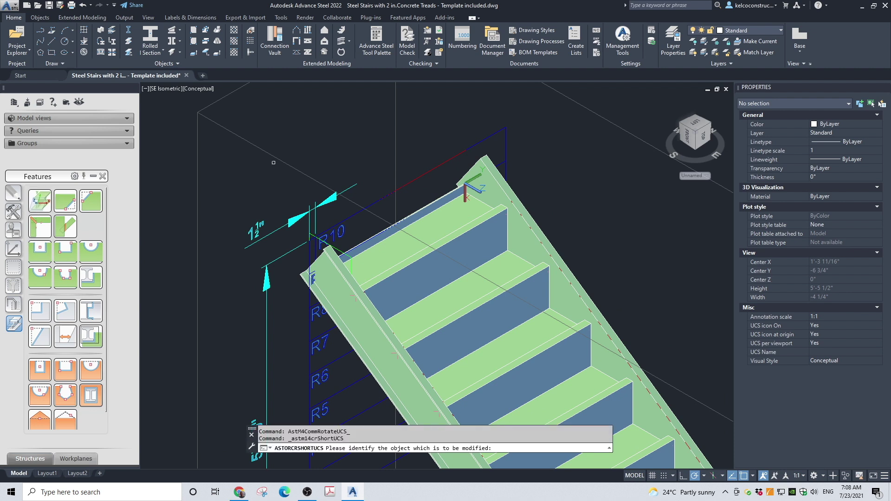
pyautogui.click(489, 166)
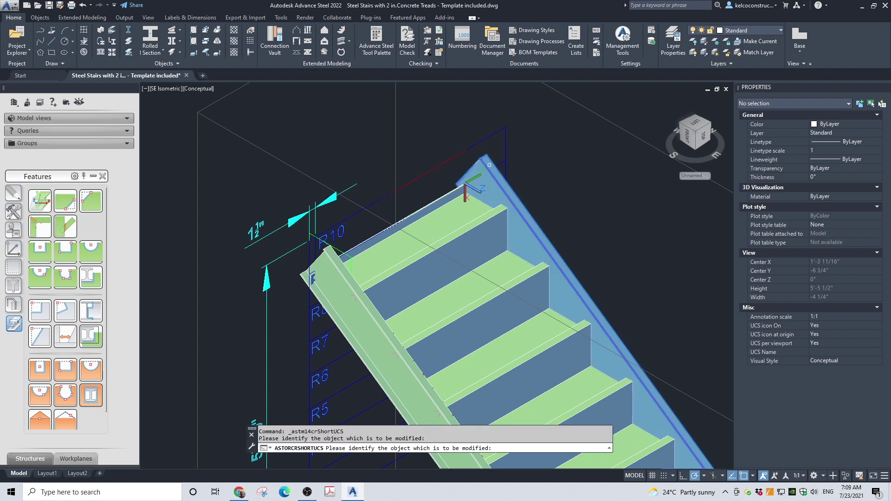
pyautogui.click(333, 262)
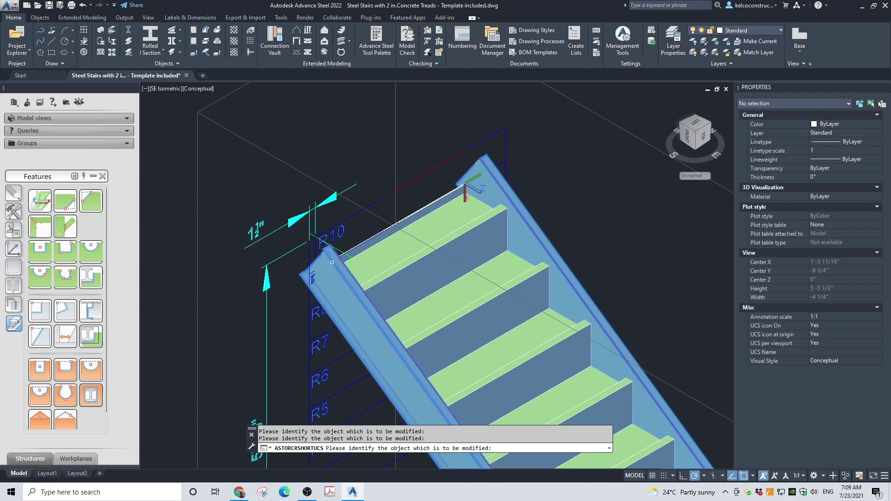
pyautogui.press('Return')
pyautogui.scroll(5, 332, 237)
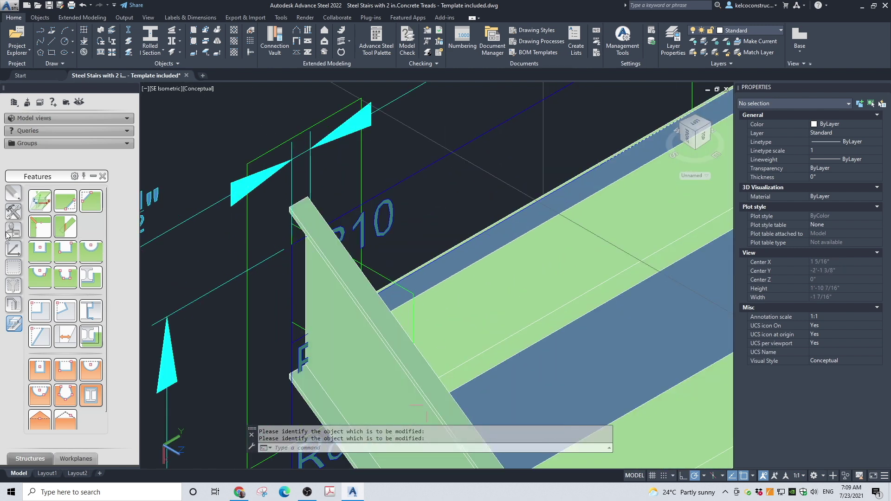
# - Reset the UCS to World and set a new origin at the left stringer's top corner
pyautogui.click(10, 250)
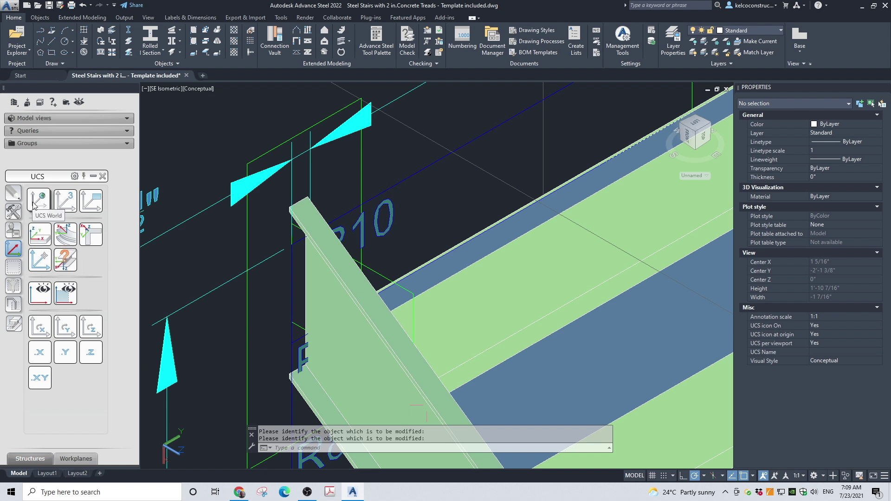
pyautogui.click(33, 204)
pyautogui.click(40, 260)
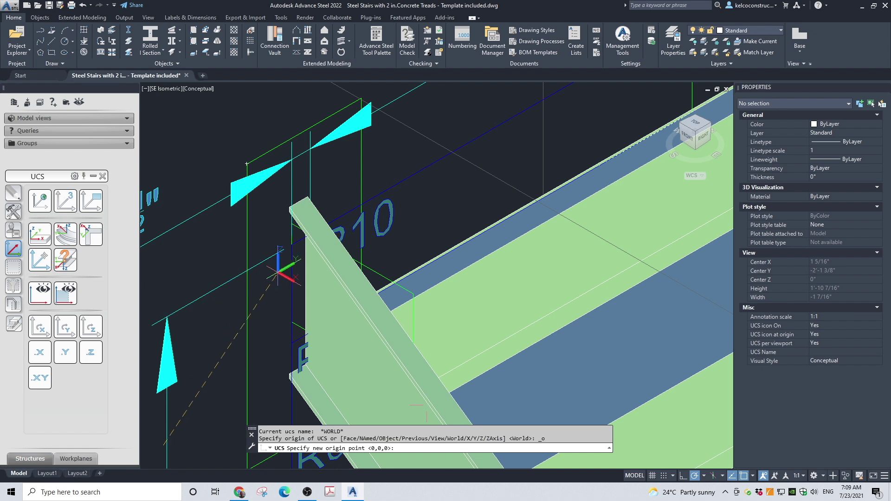
pyautogui.scroll(3, 278, 274)
pyautogui.click(283, 227)
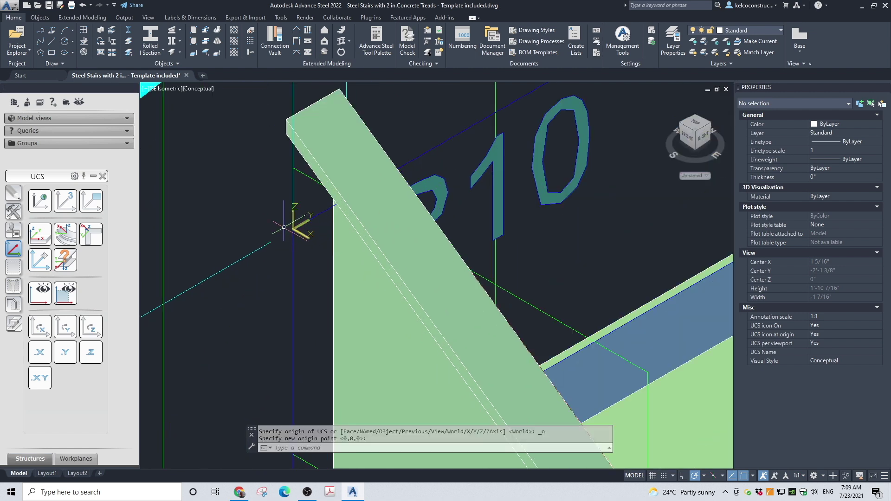
pyautogui.scroll(-6, 284, 227)
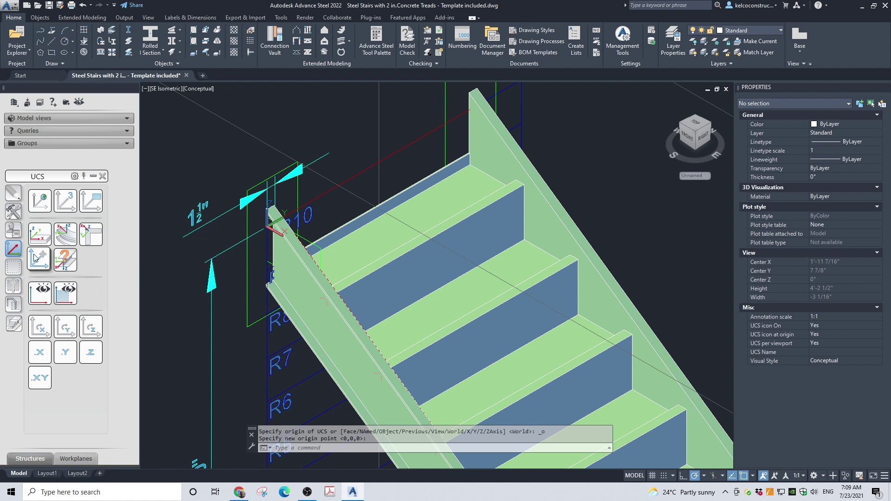
pyautogui.click(13, 323)
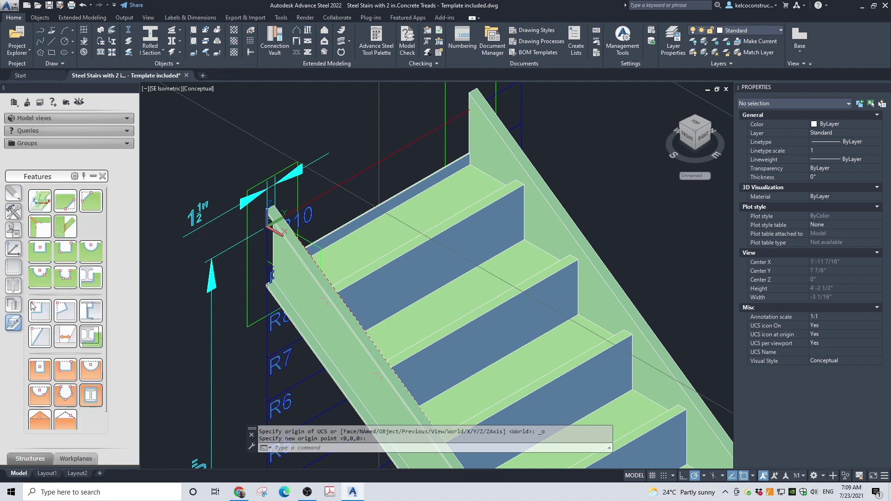
pyautogui.click(42, 200)
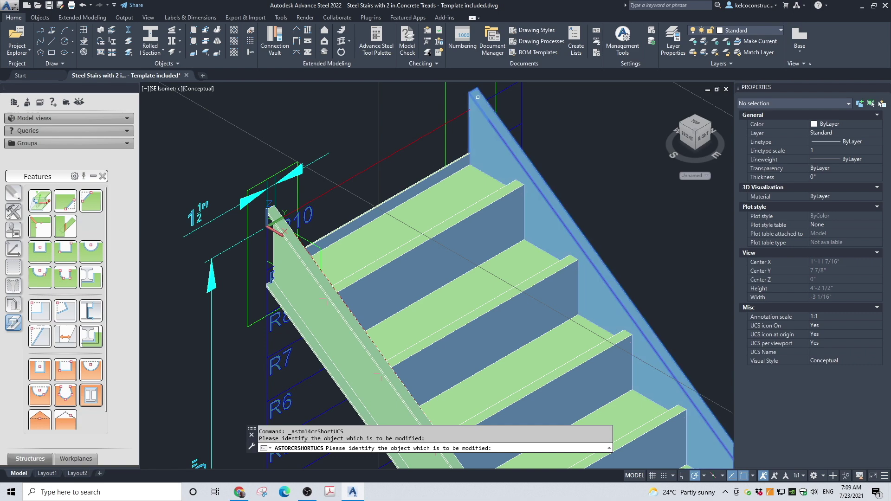
pyautogui.click(277, 211)
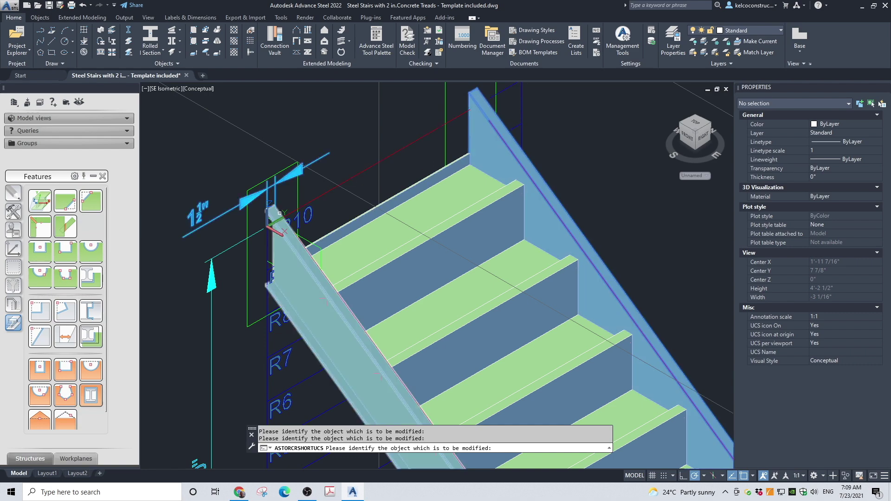
pyautogui.click(302, 231)
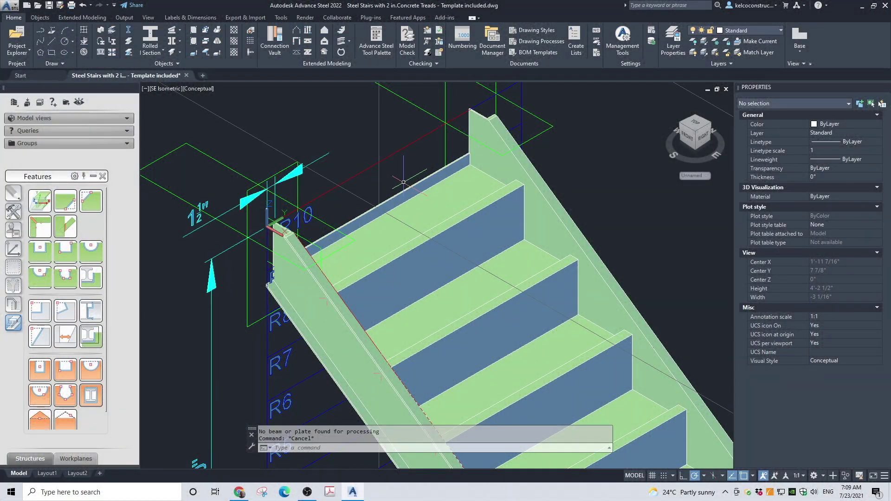
pyautogui.press('Escape')
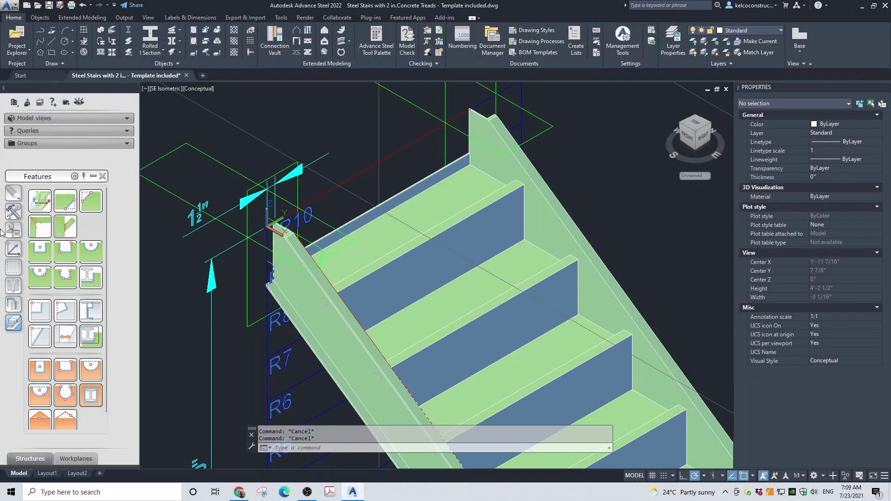
pyautogui.click(13, 249)
# - Reset the UCS to World and place its origin at the left stringer's notched top corner
pyautogui.click(40, 201)
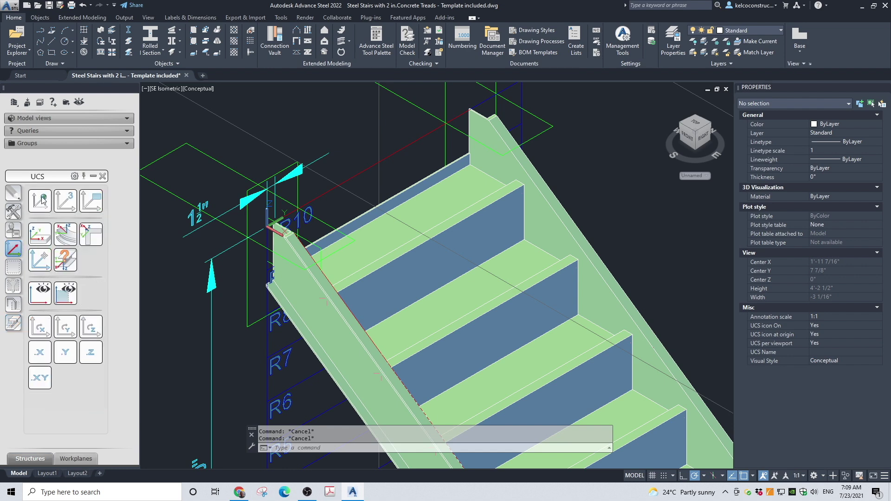
pyautogui.scroll(2, 274, 216)
pyautogui.scroll(2, 274, 216)
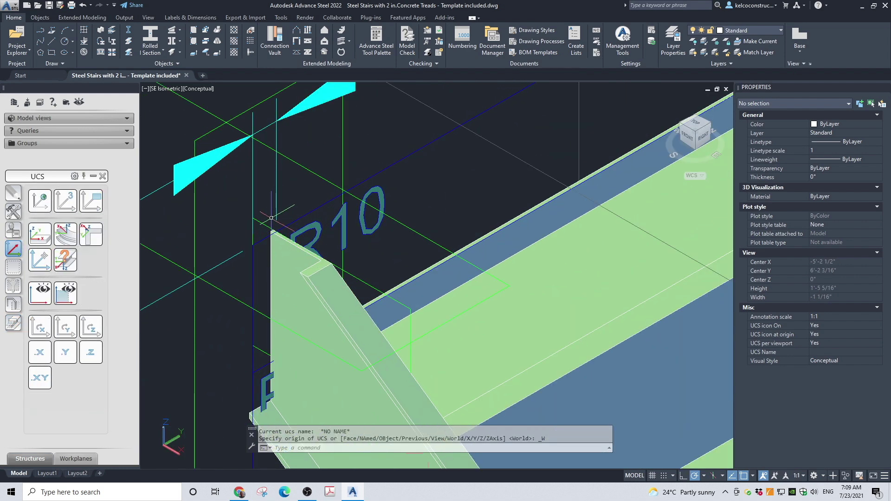
pyautogui.scroll(-5, 272, 217)
pyautogui.click(39, 259)
pyautogui.scroll(6, 380, 275)
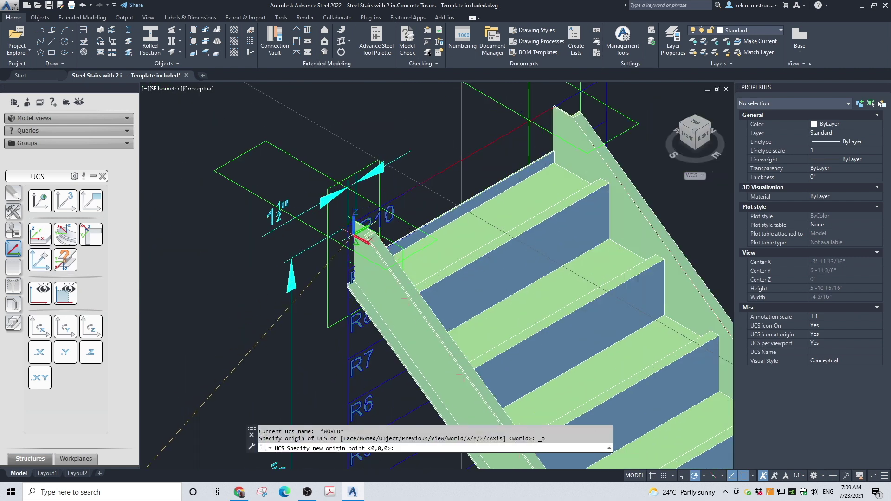
pyautogui.scroll(4, 380, 275)
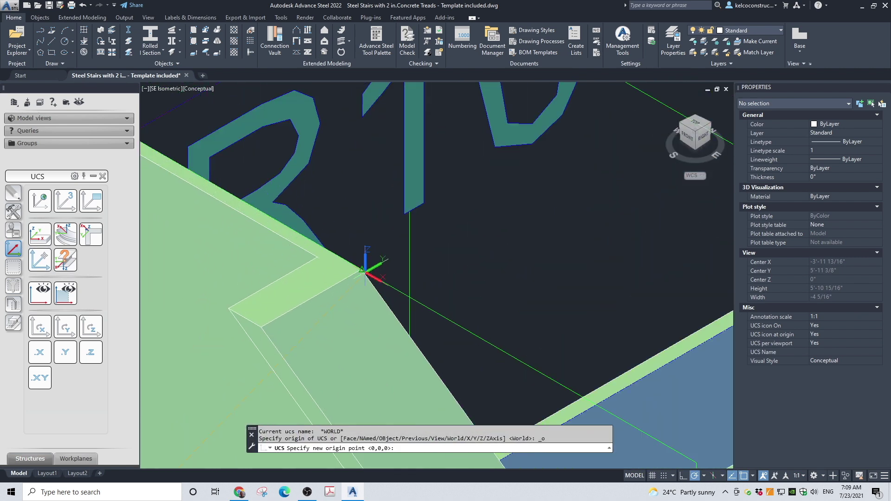
pyautogui.click(363, 269)
pyautogui.scroll(-5, 468, 236)
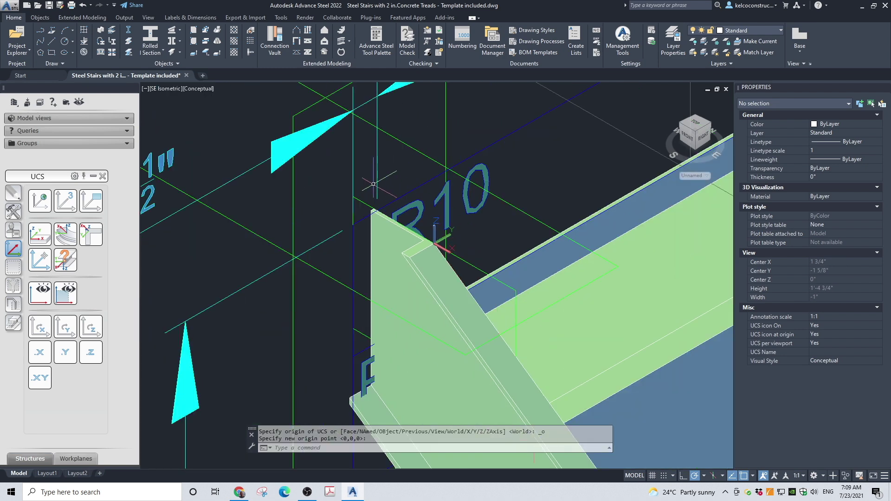
pyautogui.click(193, 33)
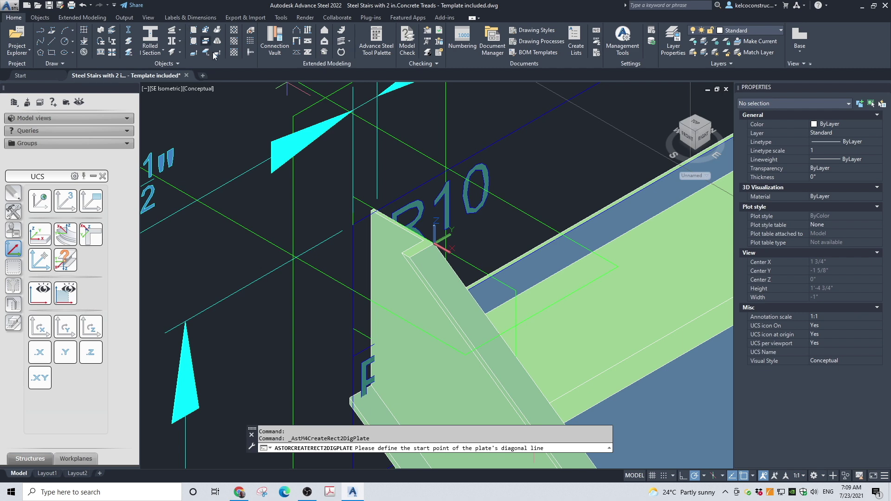
# - Draw a 1/8" thick, 3 7/16" by 1 1/2" rectangular plate on the stringer's cut top end
pyautogui.scroll(4, 372, 210)
pyautogui.scroll(1, 344, 228)
pyautogui.click(383, 204)
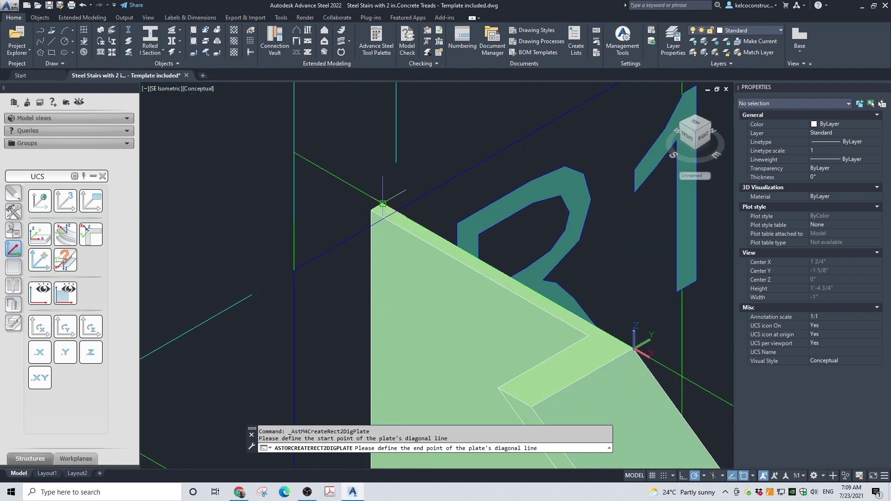
pyautogui.scroll(-1, 484, 345)
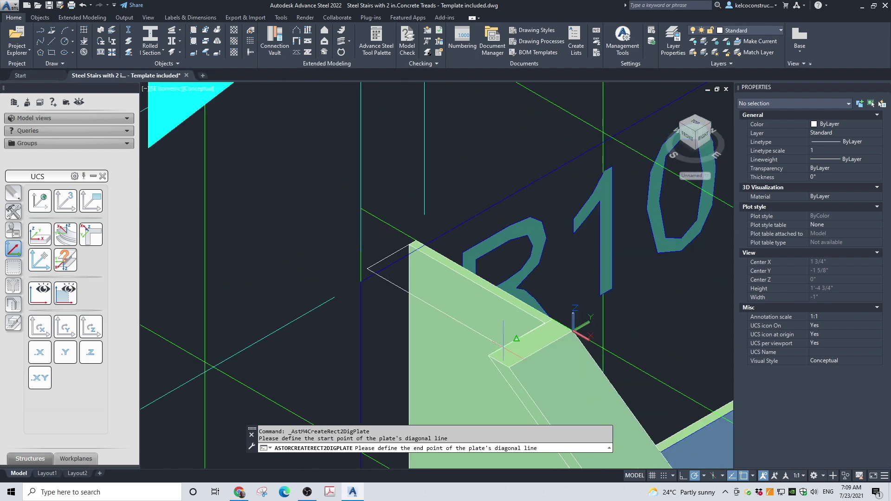
pyautogui.click(499, 362)
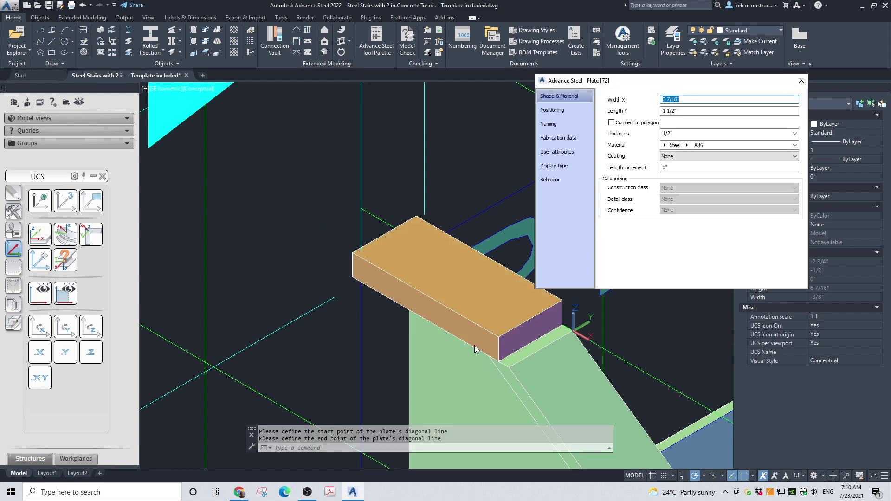
pyautogui.click(671, 134)
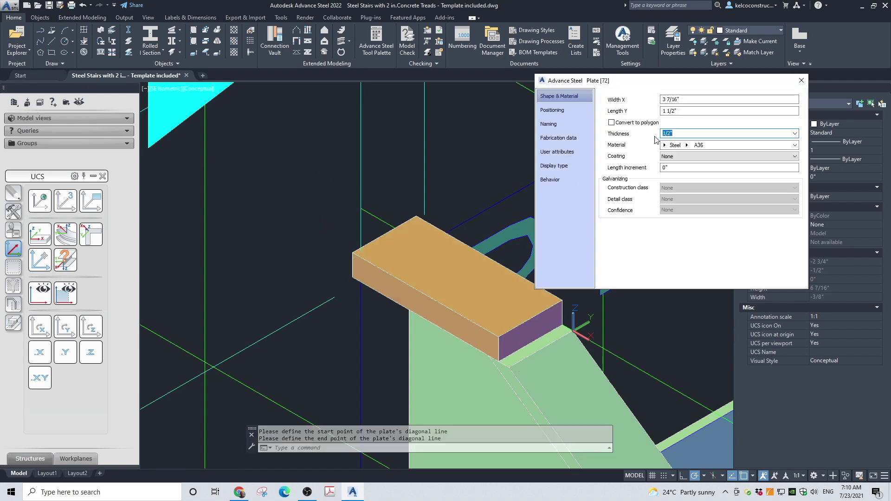
pyautogui.press('Up')
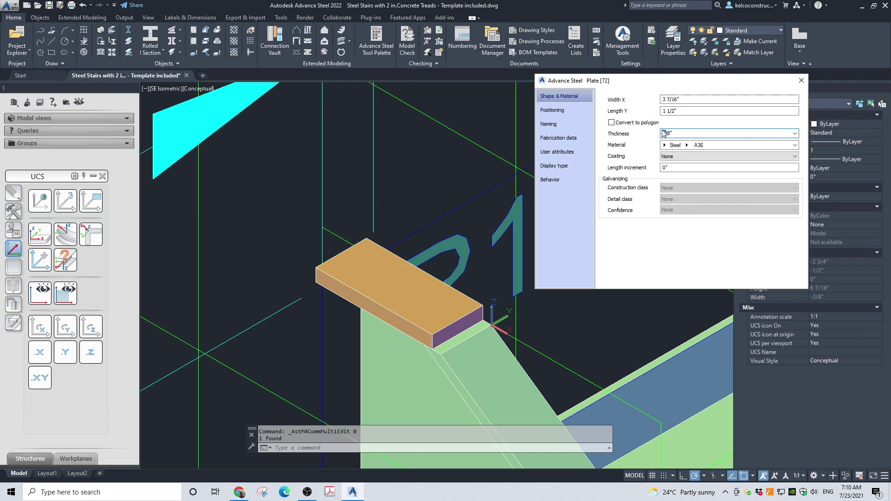
pyautogui.press('Return')
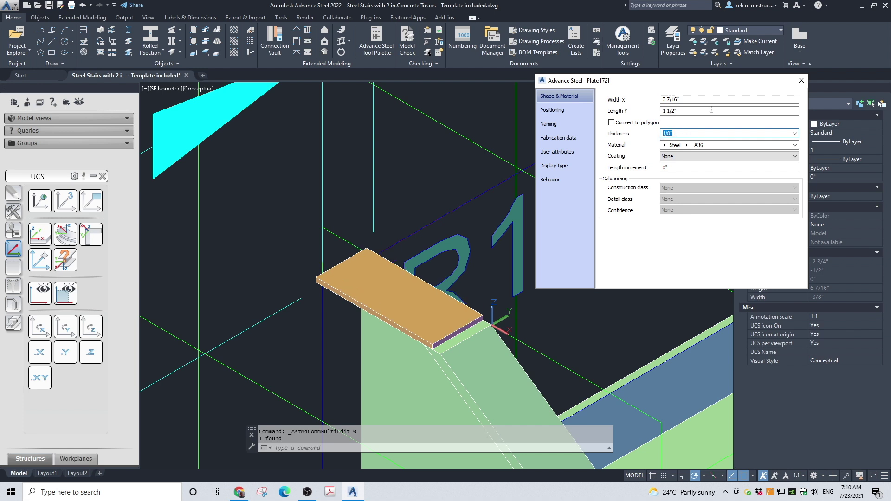
pyautogui.click(799, 82)
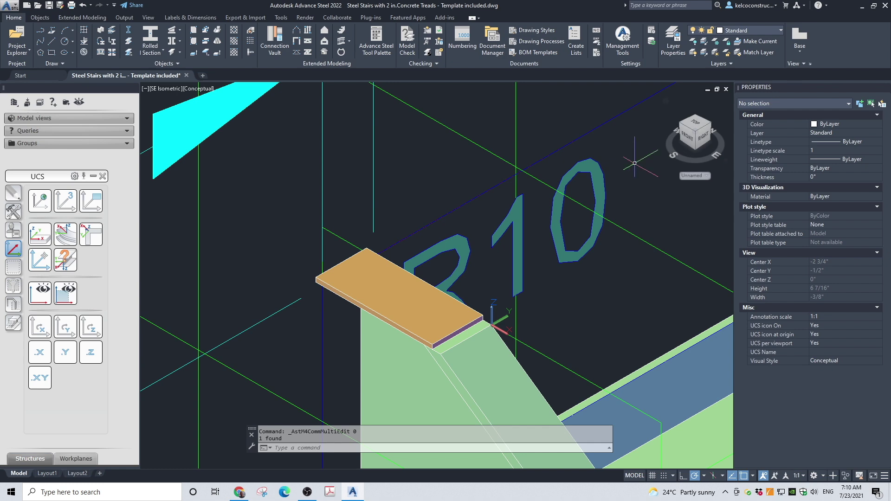
# - Select the new end plate and start copying it
pyautogui.click(330, 280)
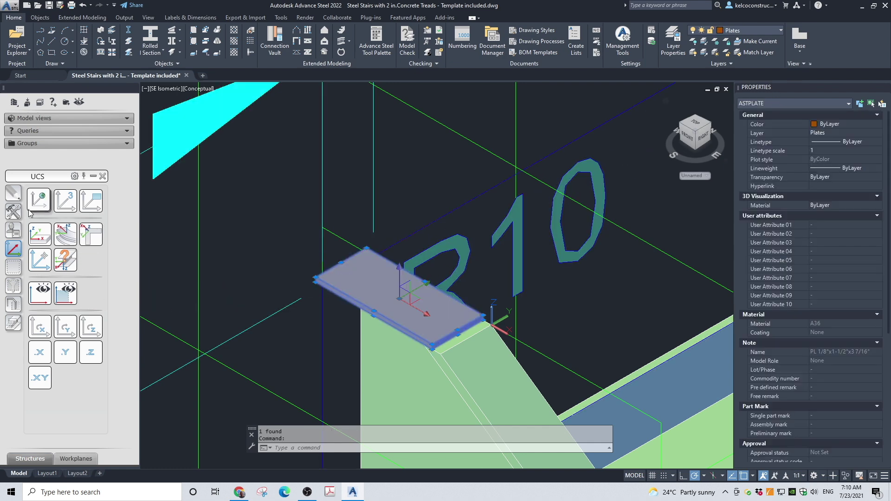
pyautogui.click(13, 198)
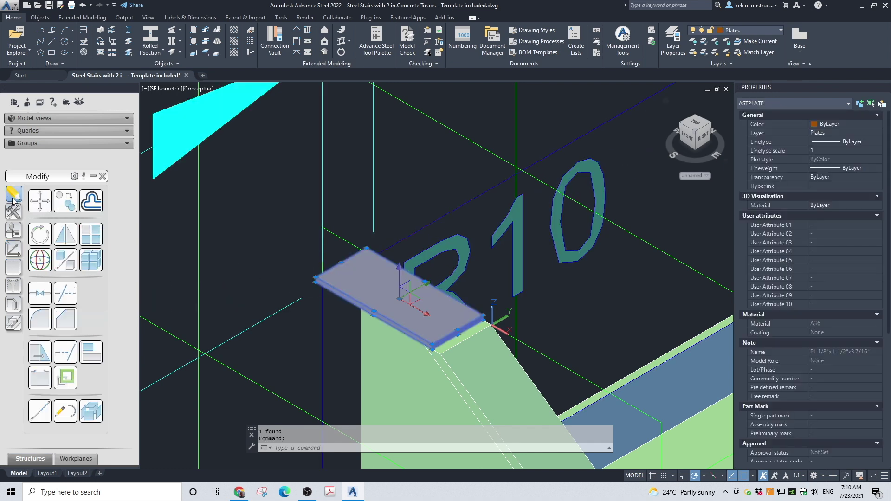
pyautogui.click(65, 200)
# - Copy the end plate to the stringer's bottom end near R1
pyautogui.scroll(2, 440, 348)
pyautogui.scroll(2, 440, 348)
pyautogui.click(440, 348)
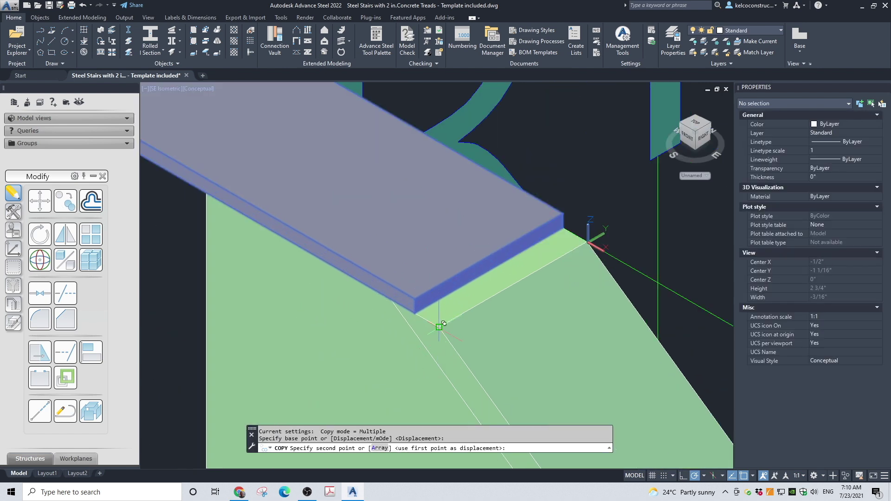
pyautogui.scroll(-8, 440, 347)
pyautogui.scroll(5, 578, 204)
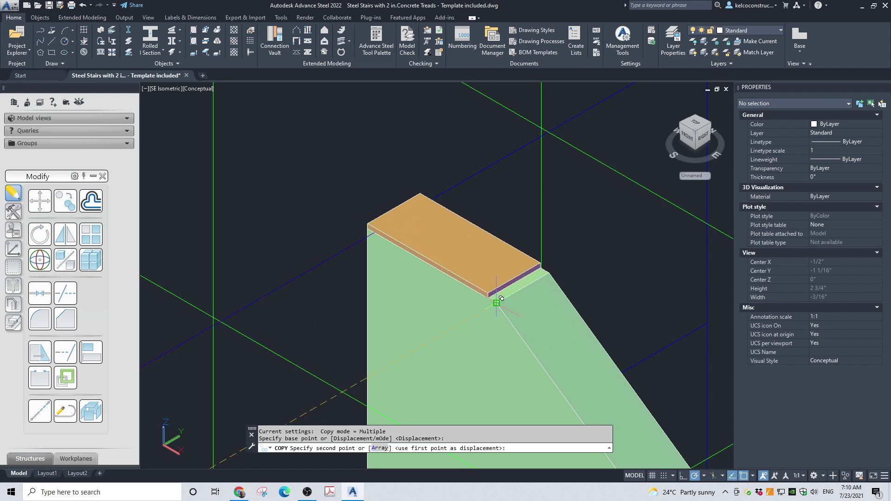
pyautogui.click(501, 298)
pyautogui.scroll(-6, 559, 160)
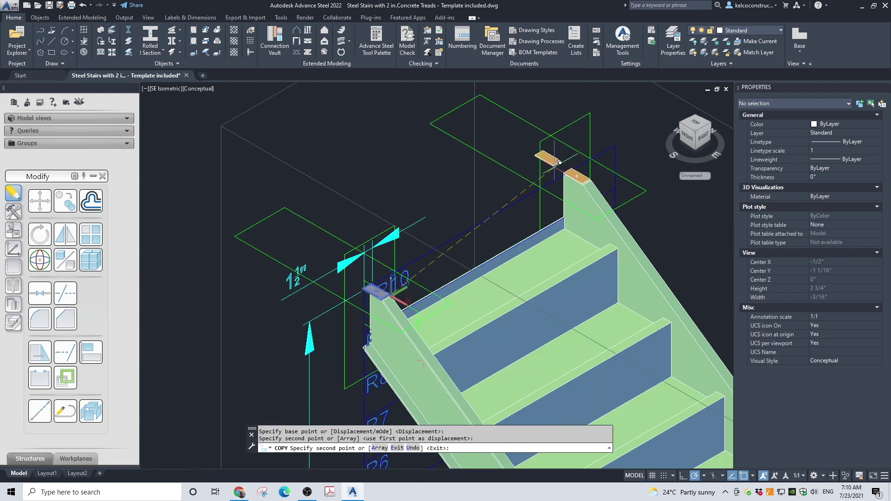
pyautogui.scroll(-2, 559, 159)
pyautogui.scroll(8, 622, 288)
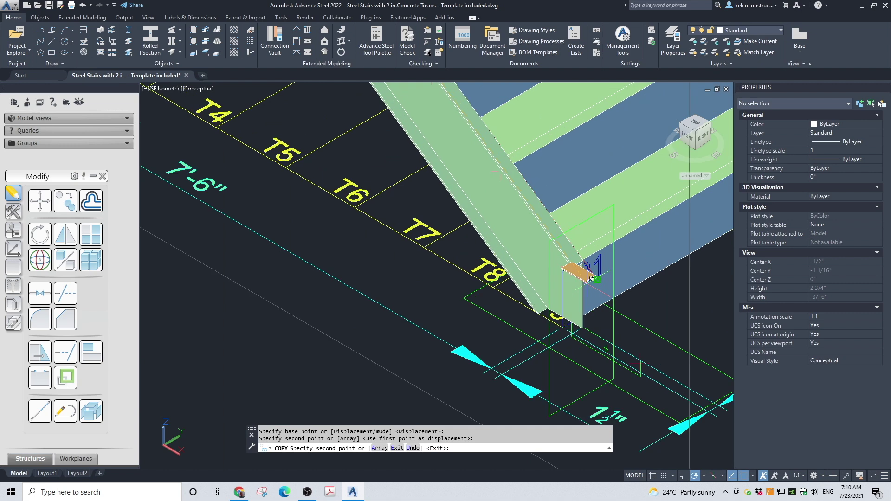
pyautogui.scroll(2, 569, 253)
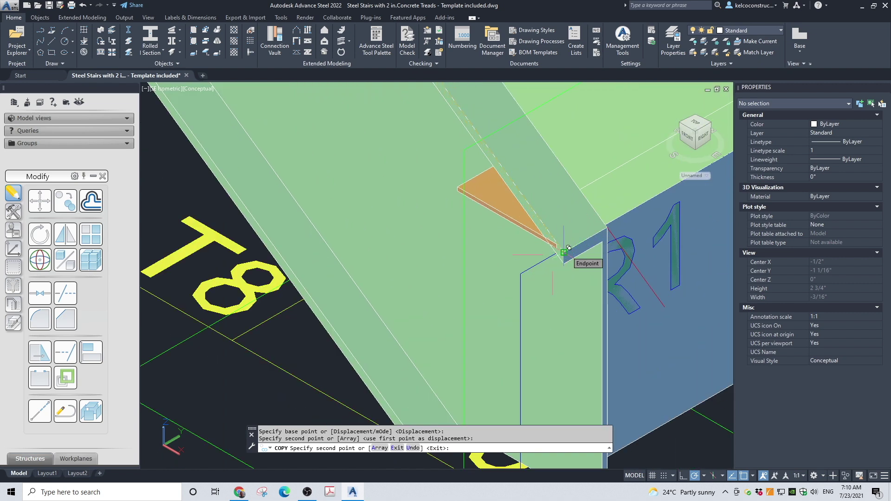
pyautogui.click(564, 252)
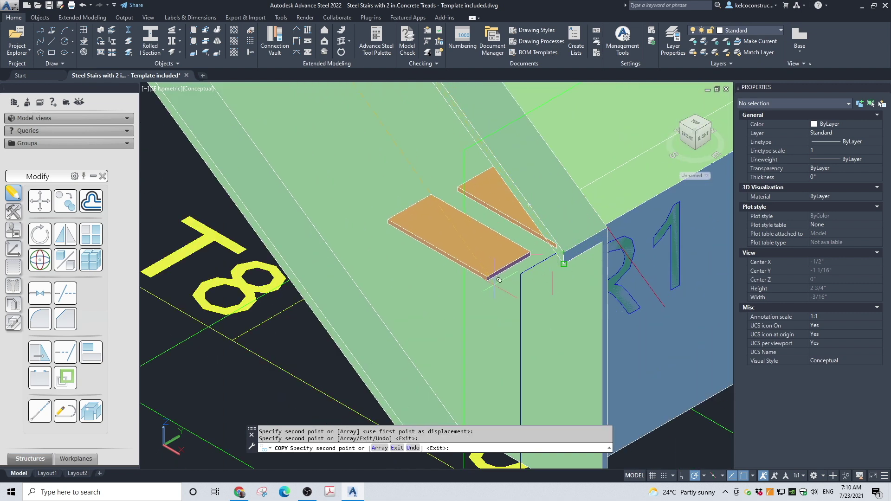
pyautogui.press('Escape')
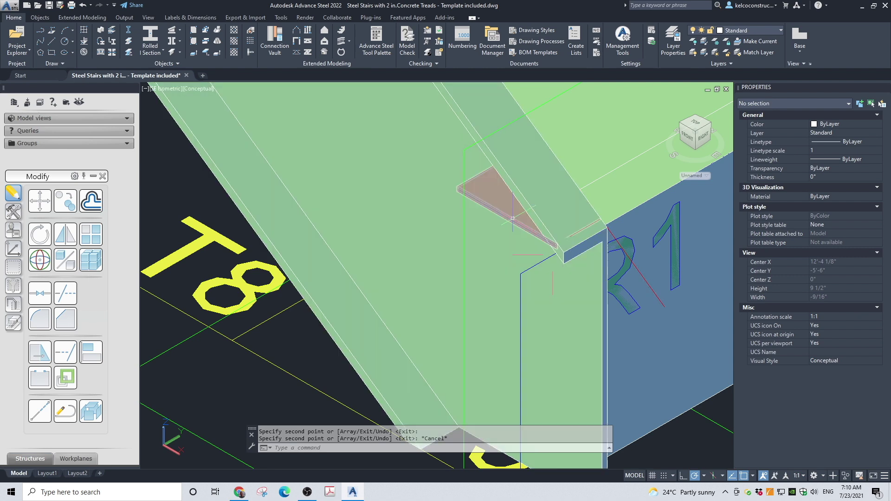
# - Delete the misplaced triangular plate copy
pyautogui.click(511, 218)
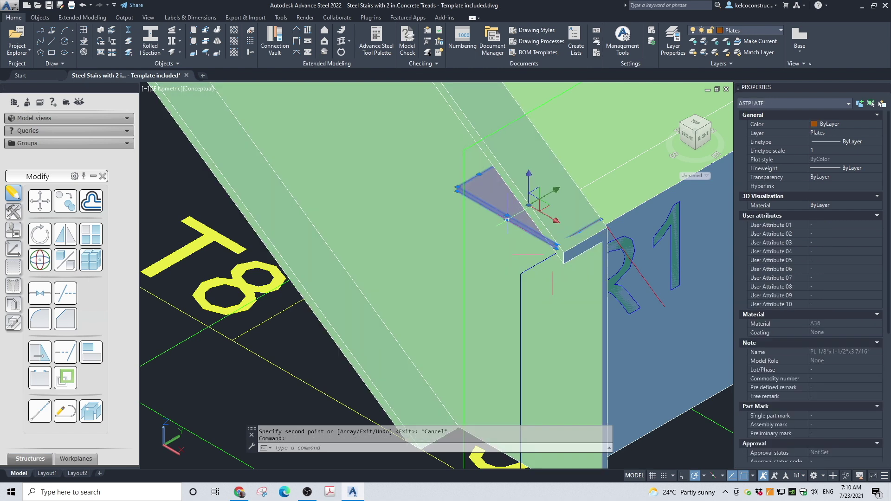
pyautogui.press('Delete')
pyautogui.scroll(-3, 507, 219)
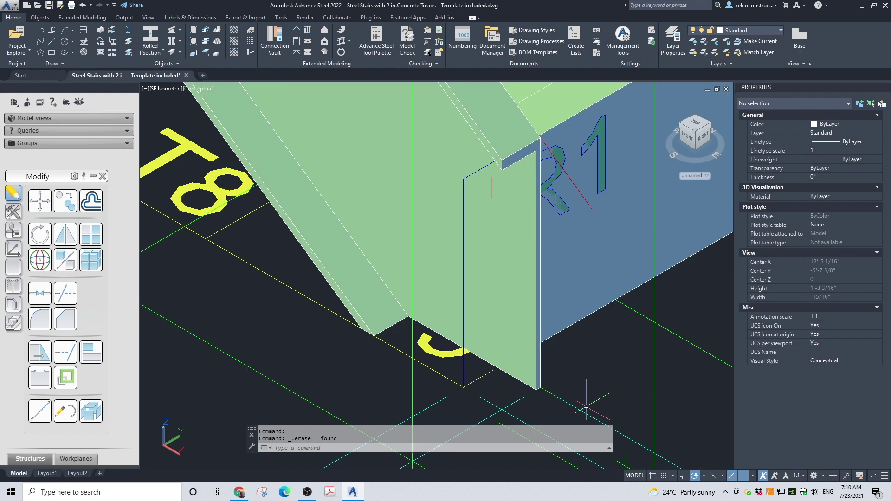
# - Place the UCS origin at the stringer's bottom corner near R1 and rotate it about Y
pyautogui.click(15, 250)
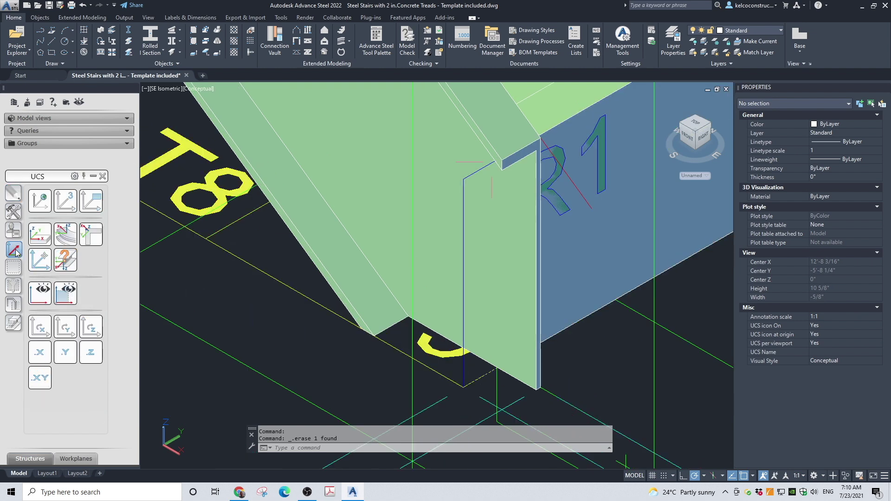
pyautogui.click(42, 266)
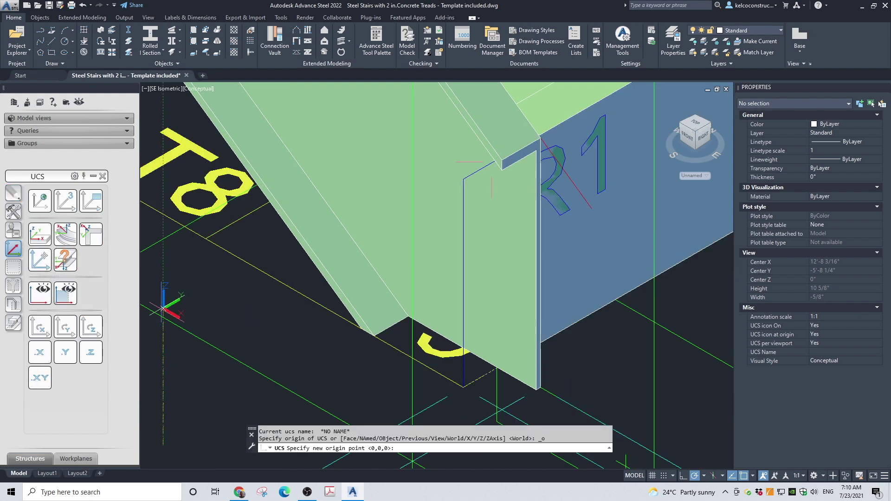
pyautogui.scroll(3, 562, 400)
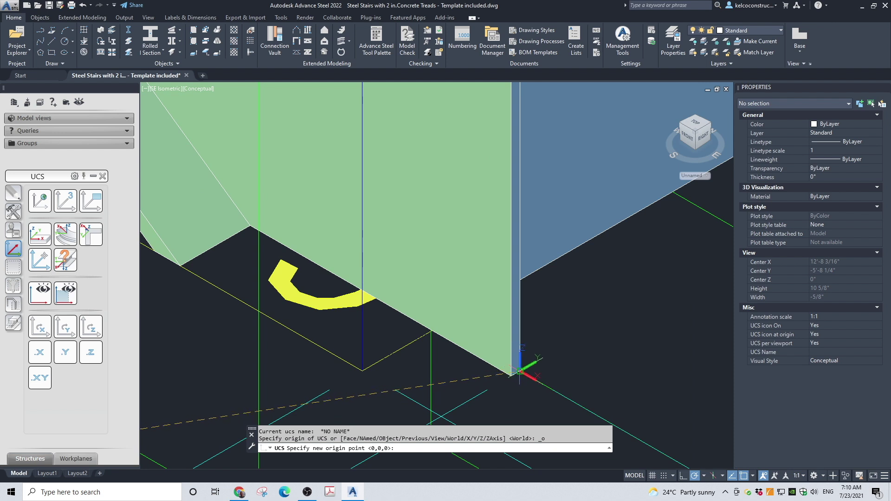
pyautogui.click(516, 371)
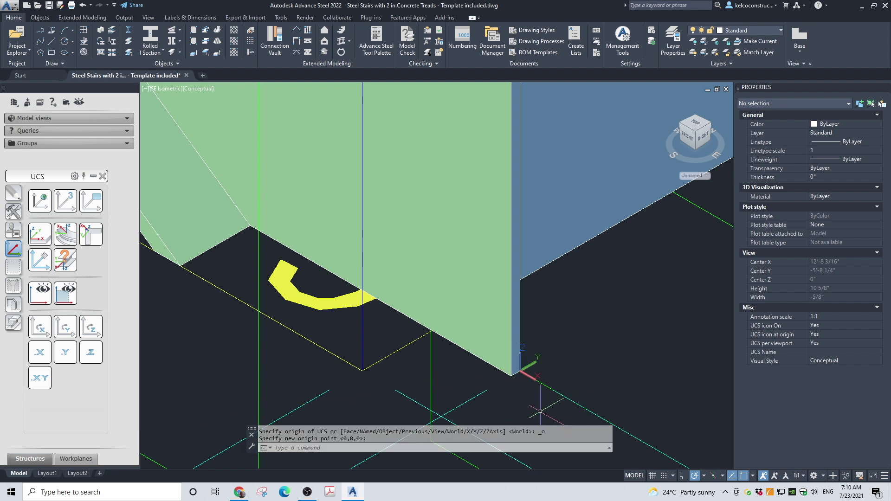
pyautogui.click(64, 326)
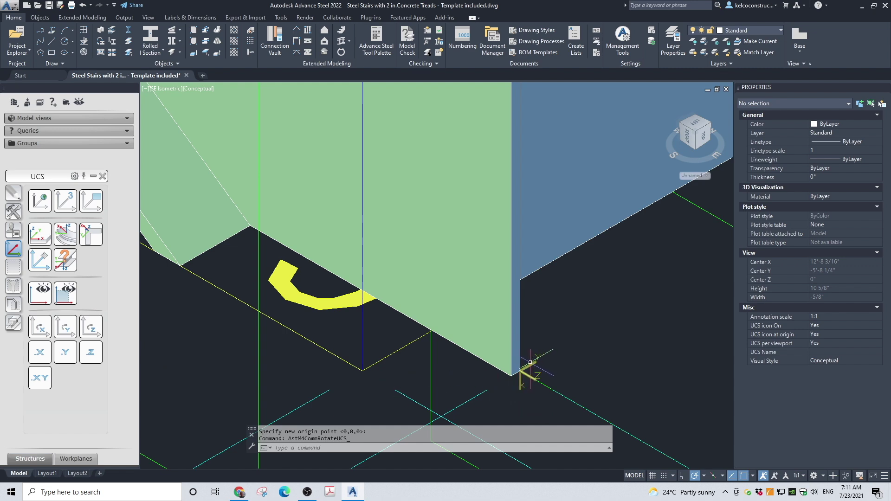
pyautogui.scroll(-2, 530, 362)
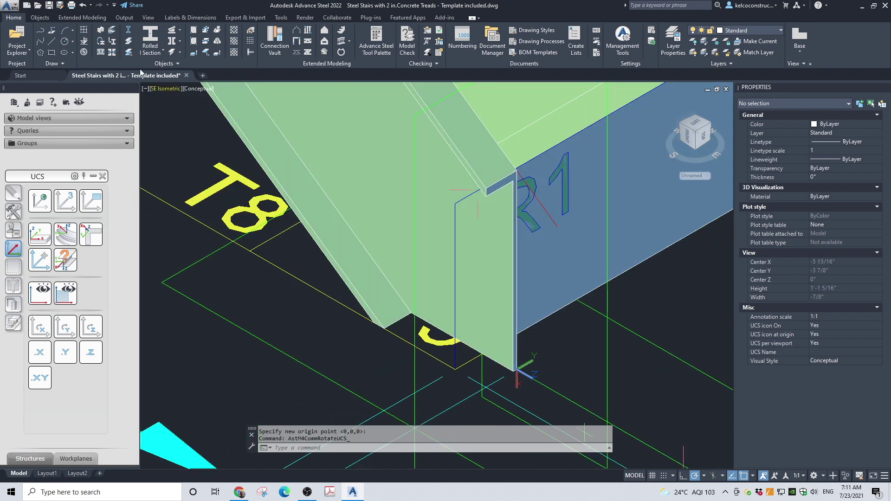
# - Draw a 1/8" thick, 8 3/8" by 1 1/2" plate from the stringer notch to its bottom
pyautogui.click(194, 31)
pyautogui.scroll(3, 482, 188)
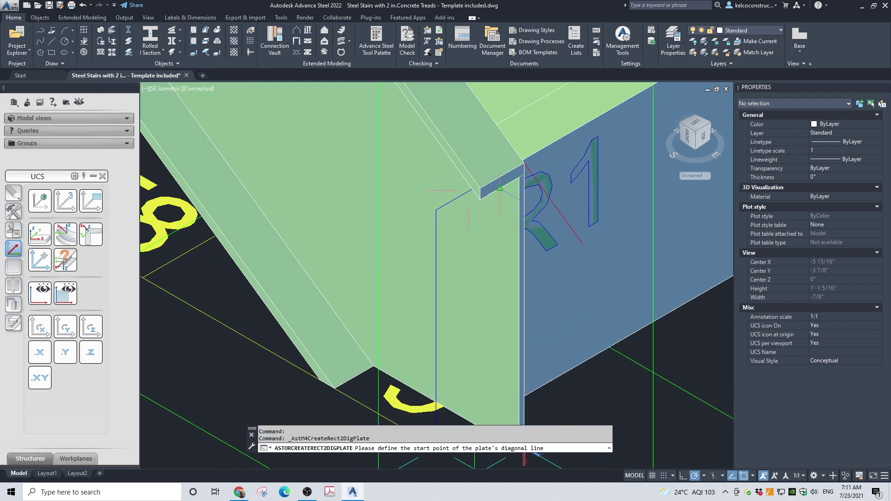
pyautogui.click(472, 188)
pyautogui.scroll(-3, 473, 188)
pyautogui.scroll(4, 484, 362)
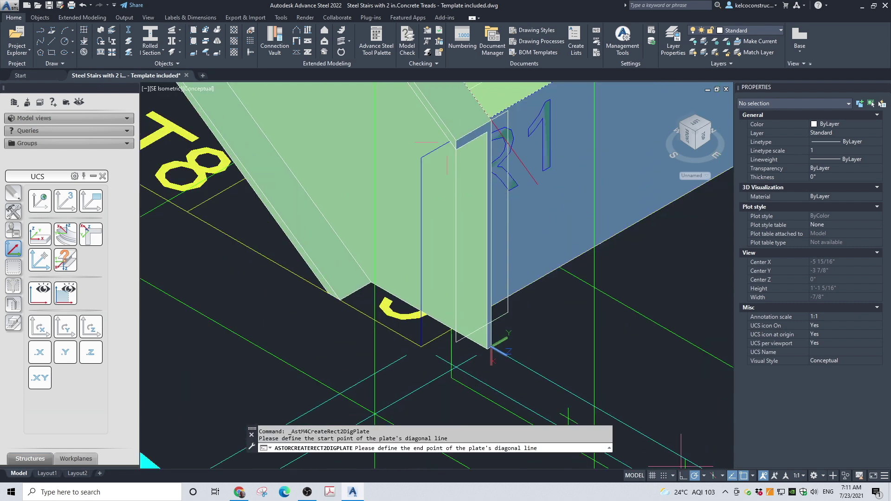
pyautogui.click(484, 361)
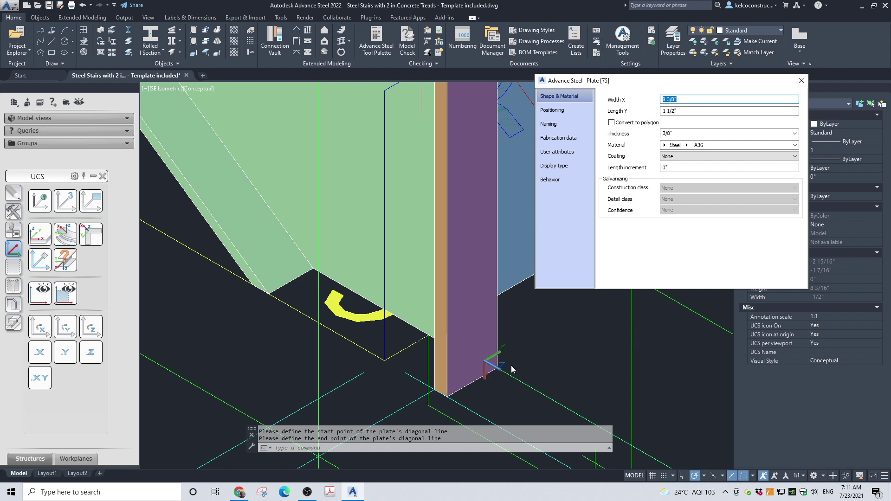
pyautogui.click(666, 133)
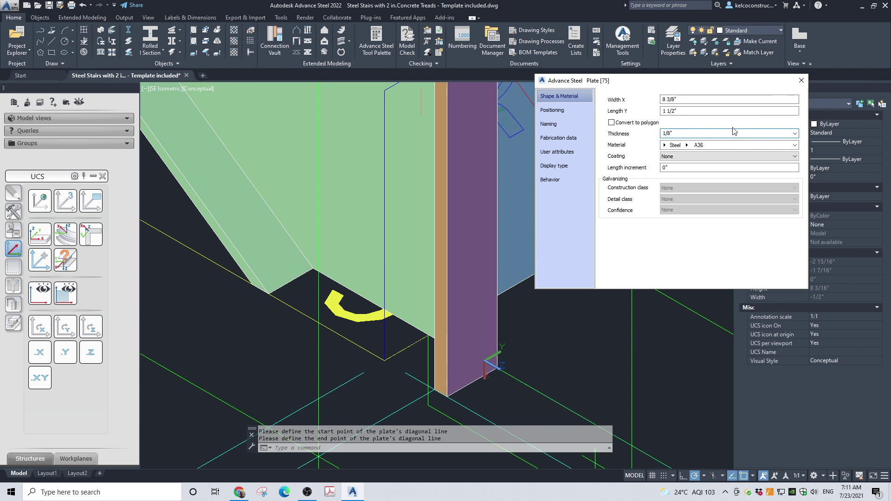
pyautogui.click(702, 112)
pyautogui.click(798, 81)
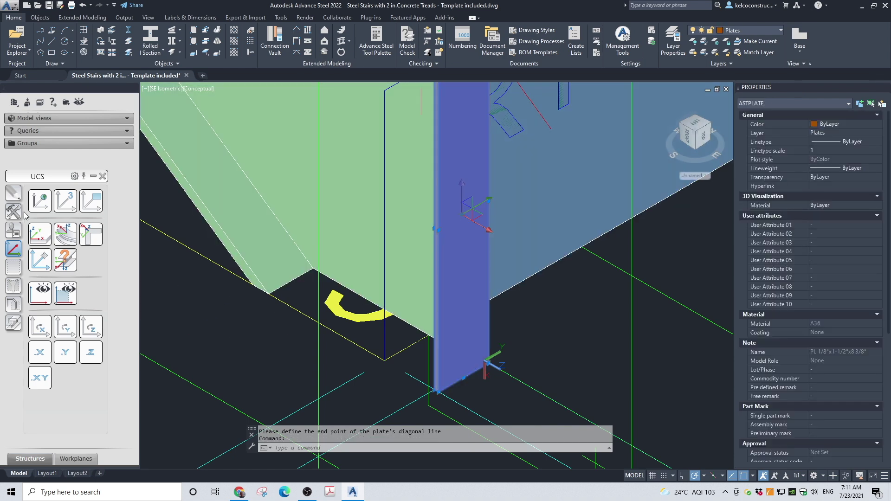
pyautogui.scroll(-3, 154, 297)
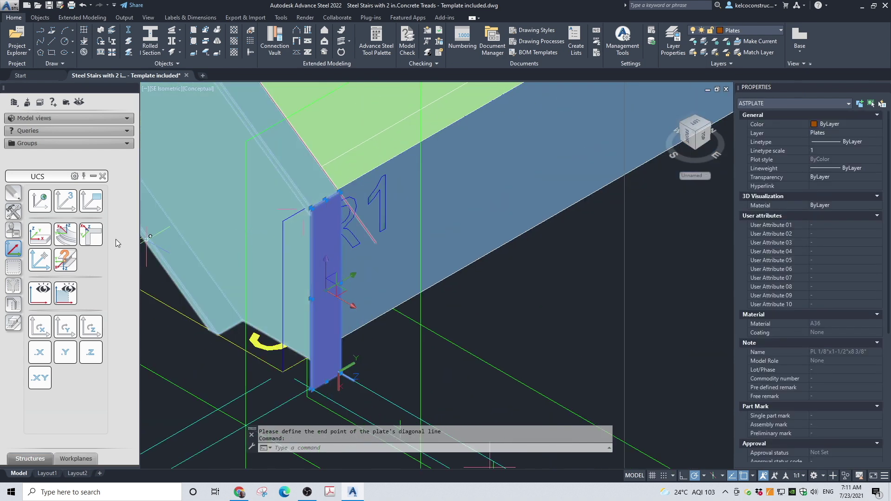
pyautogui.click(13, 196)
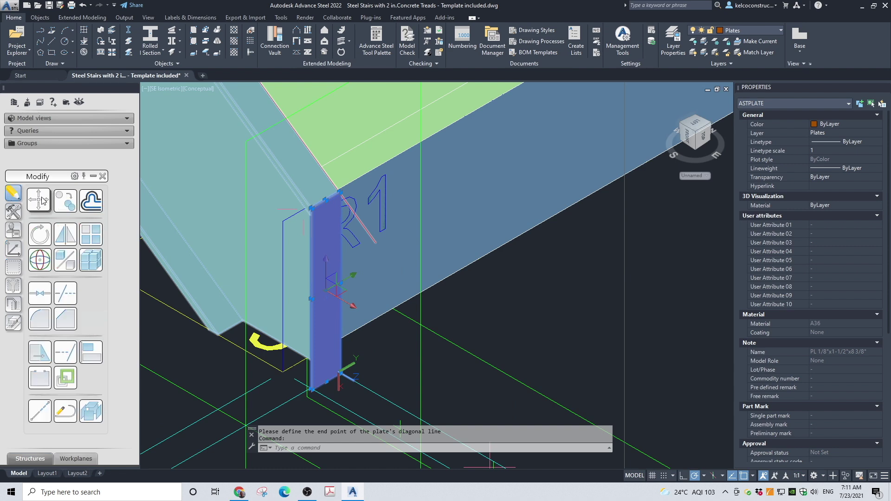
# - Copy the 1/8" bottom end plate from its corner onto the matching corner of the other stringer
pyautogui.click(67, 202)
pyautogui.scroll(6, 301, 223)
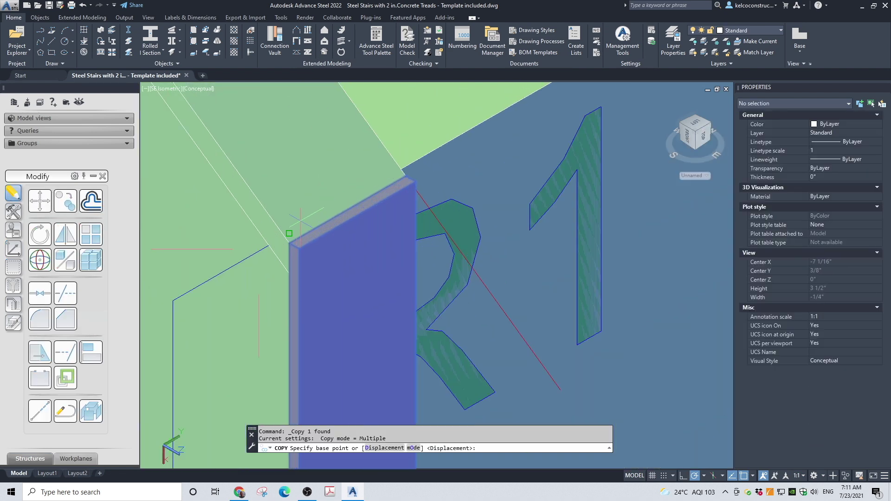
pyautogui.click(289, 243)
pyautogui.scroll(-6, 297, 246)
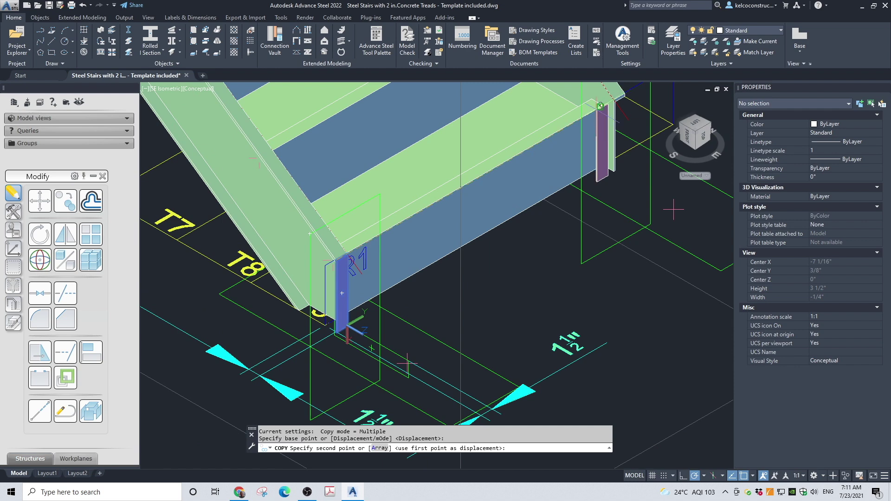
pyautogui.scroll(6, 605, 112)
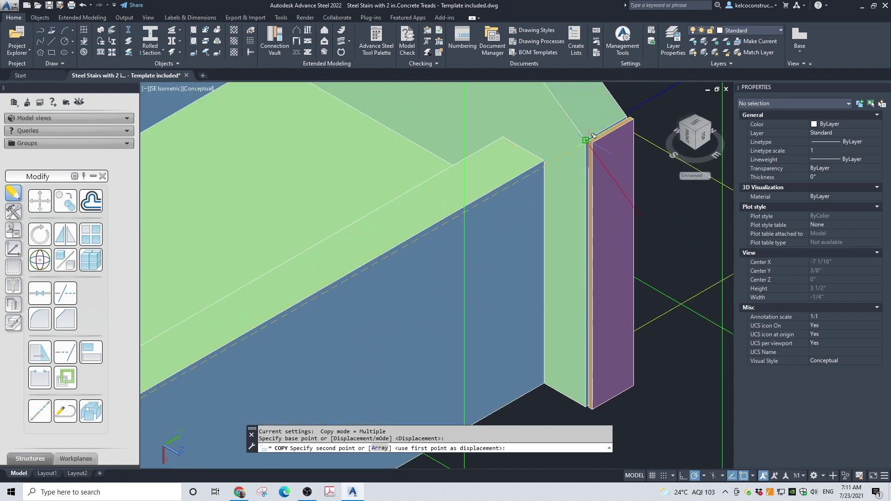
pyautogui.click(589, 136)
pyautogui.scroll(-4, 637, 228)
pyautogui.press('Escape')
pyautogui.press('Escape')
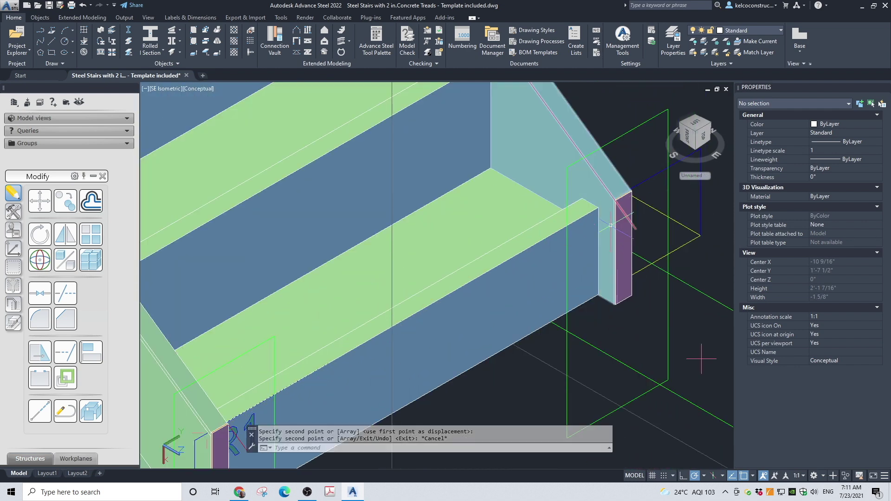
pyautogui.scroll(-8, 613, 225)
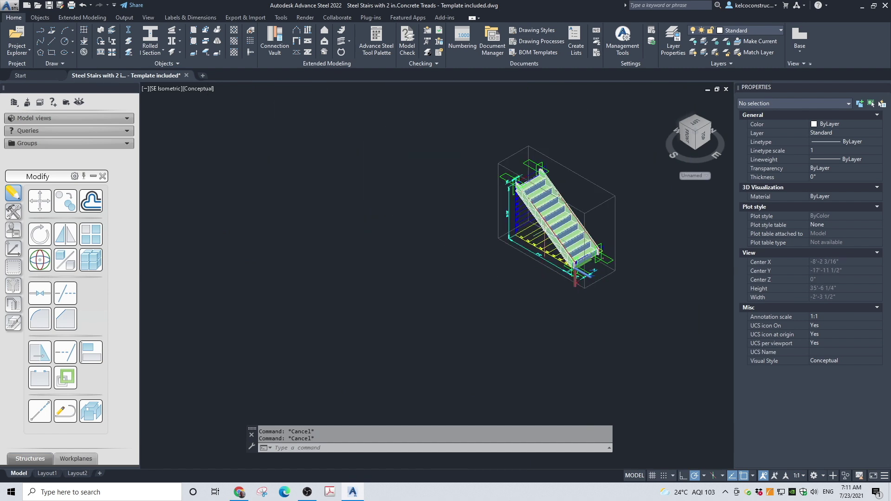
pyautogui.scroll(3, 561, 183)
pyautogui.scroll(-4, 464, 177)
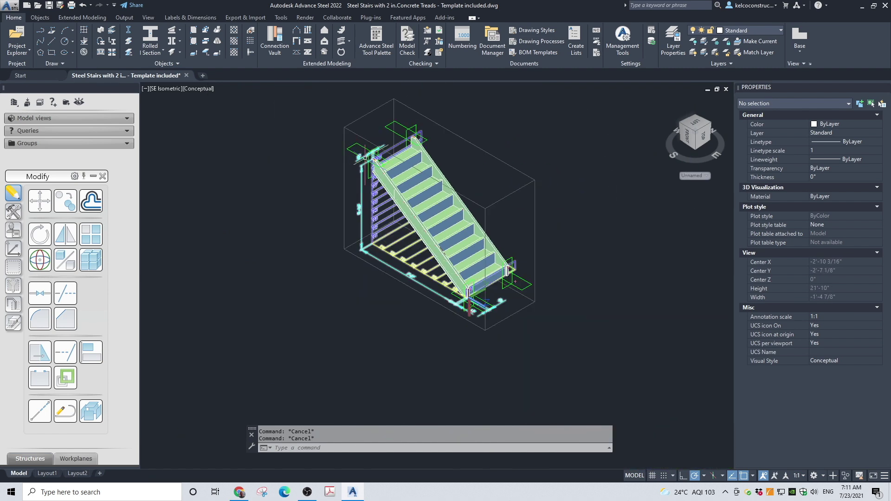
pyautogui.scroll(2, 365, 163)
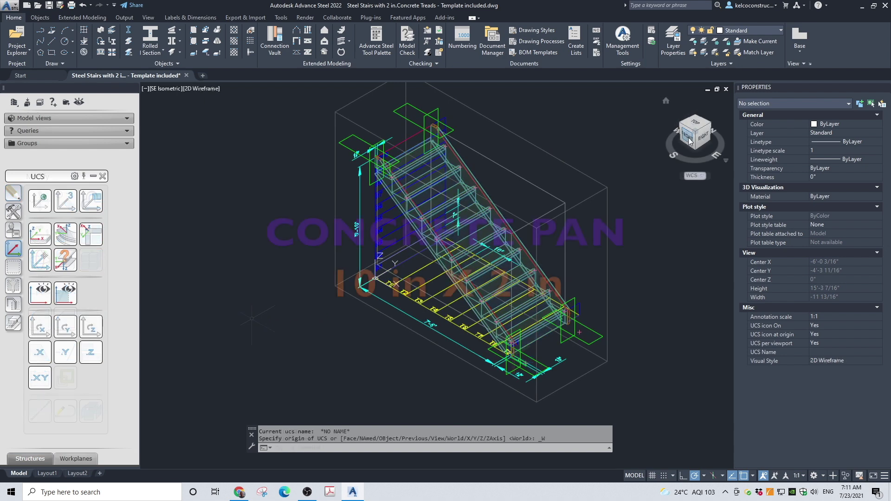
pyautogui.click(689, 141)
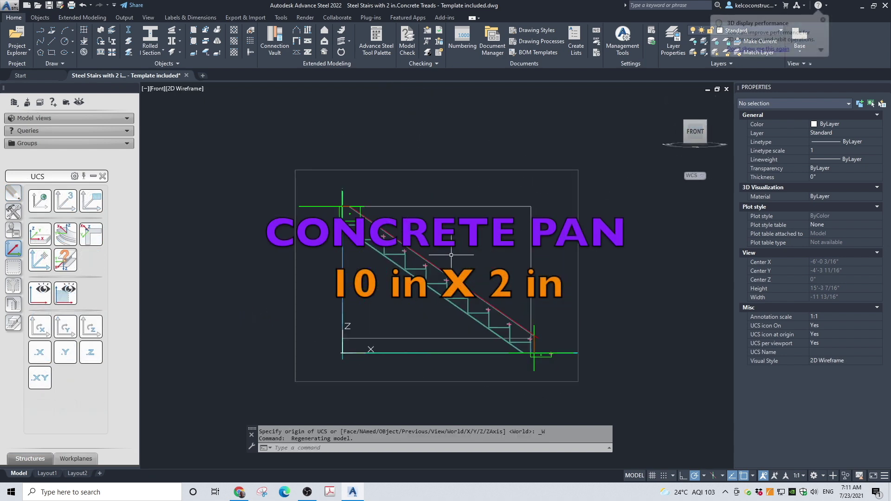
# - Zoom the front view in on the stair's upper steps
pyautogui.scroll(5, 331, 227)
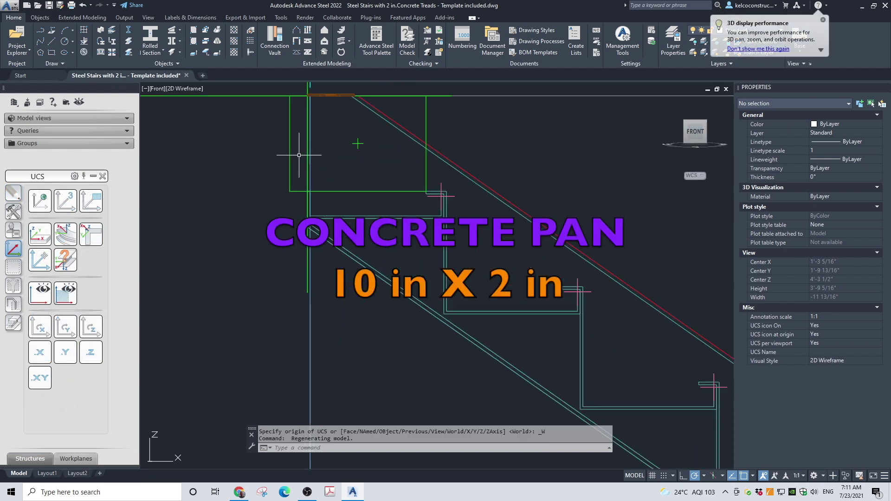